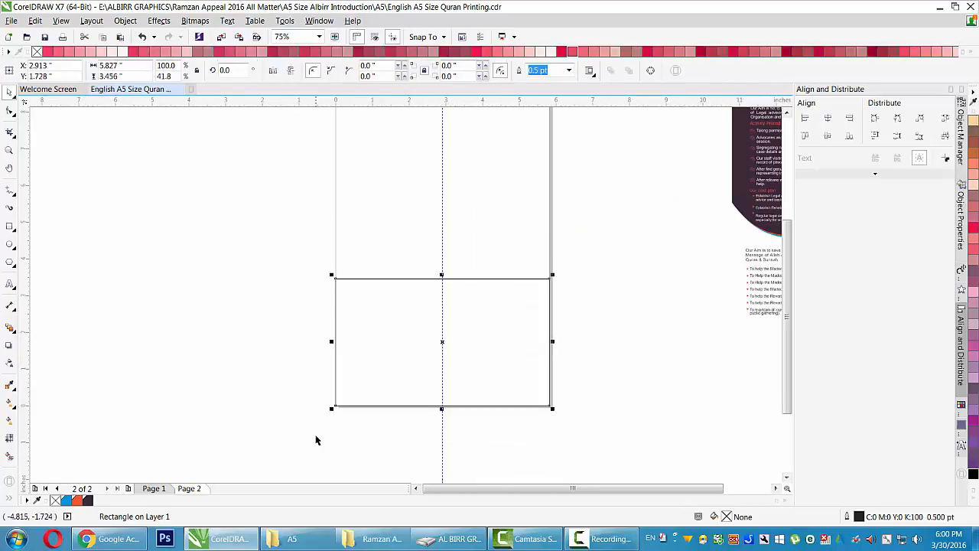
Convert the rectangle in the page's lower part to curves and select all of its nodes.
key("Delete")
scroll(624, 316, "down", 1)
left_click(634, 287)
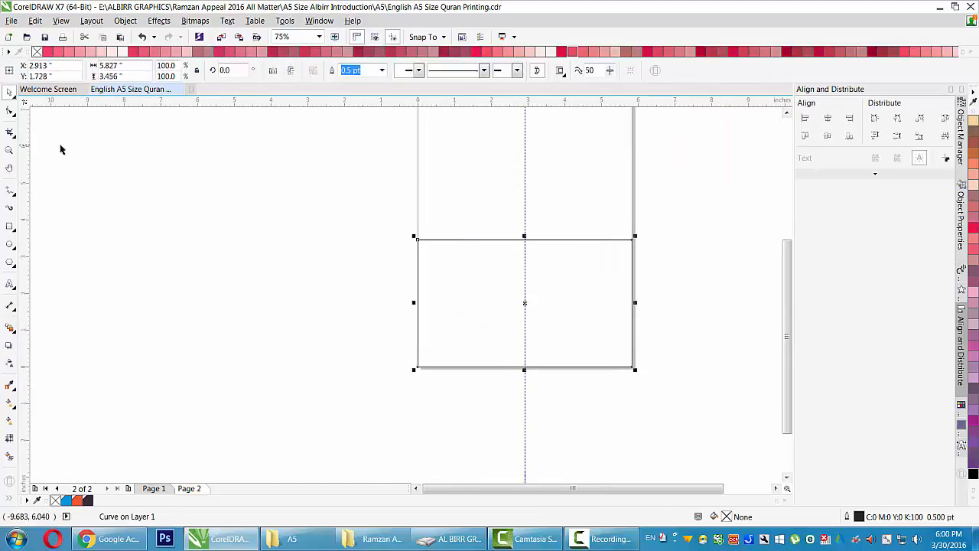
key("F10")
scroll(410, 250, "down", 1)
left_click_drag(332, 203, 576, 401)
scroll(457, 196, "up", 1)
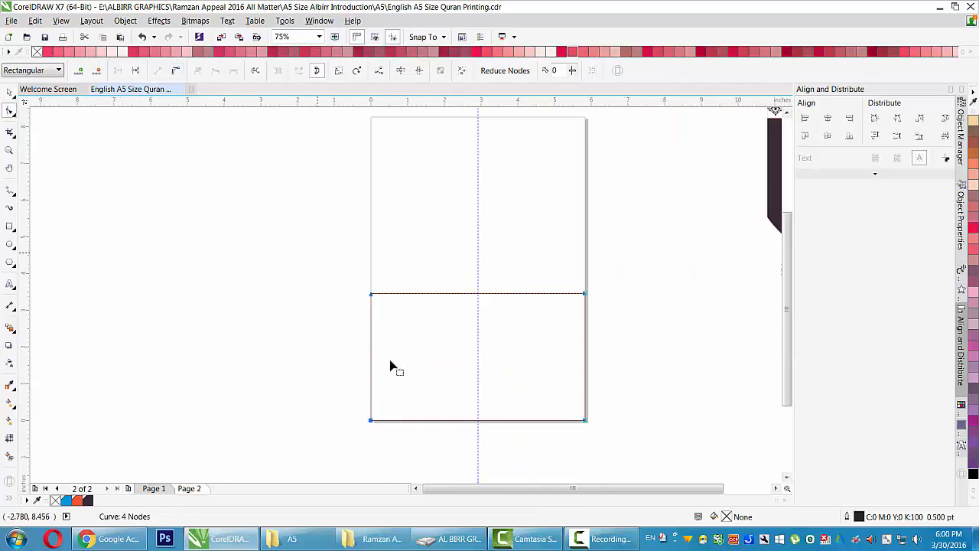
Lower both upper corner nodes of the shape and bend its upper edge into an S-shaped wave.
left_click_drag(585, 293, 585, 356)
left_click_drag(516, 357, 497, 407)
left_click_drag(499, 293, 521, 292)
left_click_drag(372, 294, 372, 364)
left_click_drag(520, 365, 490, 255)
key("space")
left_click(501, 367)
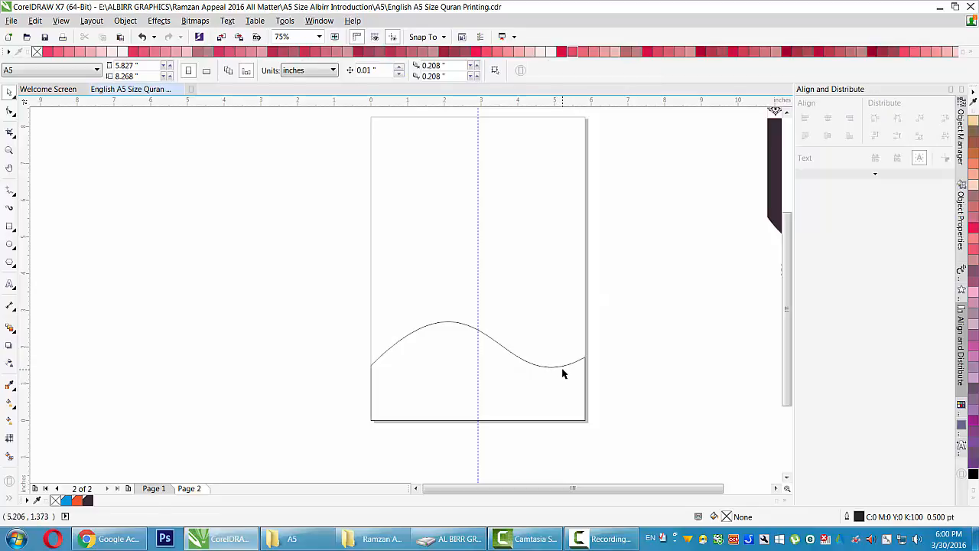
Create a copy of the wave skewed upward on its right side, fill it peach C0 M20 Y20 K0, and fill the original muted purple.
left_click(586, 389)
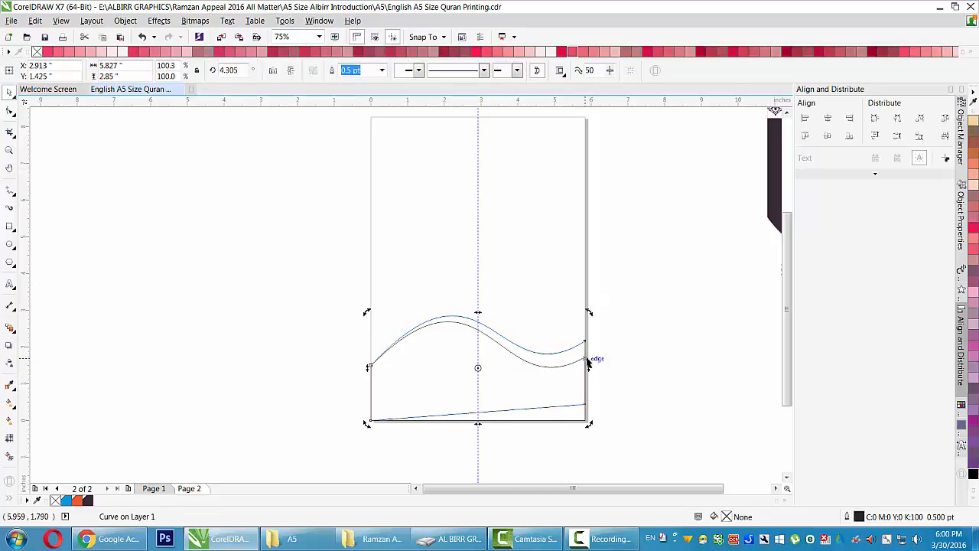
left_click(973, 186)
left_click(566, 424)
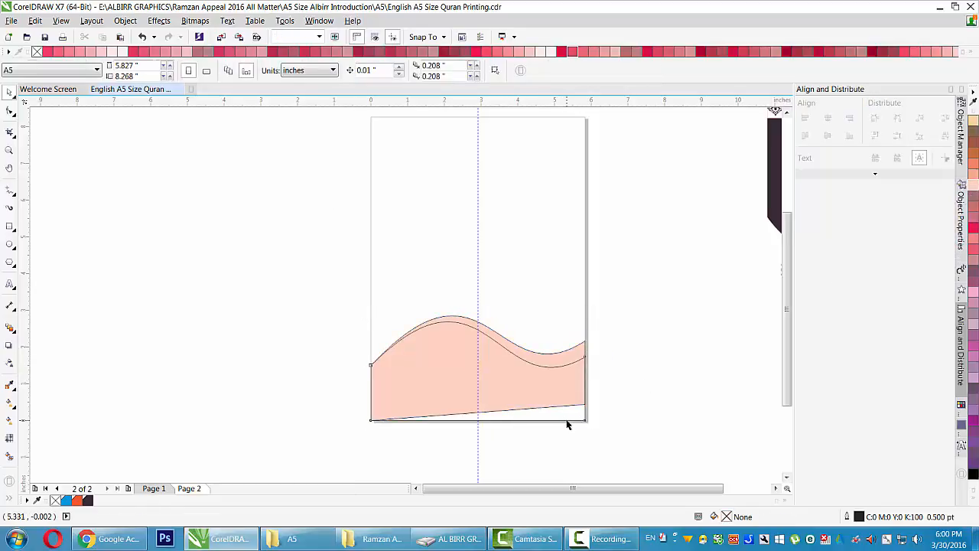
left_click(566, 420)
left_click(972, 271)
Remove the outlines from the peach and purple wave shapes.
left_click_drag(658, 283, 91, 483)
right_click(57, 499)
key("Escape")
scroll(588, 357, "down", 1)
scroll(585, 357, "up", 1)
key("ctrl+z")
right_click(57, 500)
key("Escape")
scroll(512, 400, "down", 2)
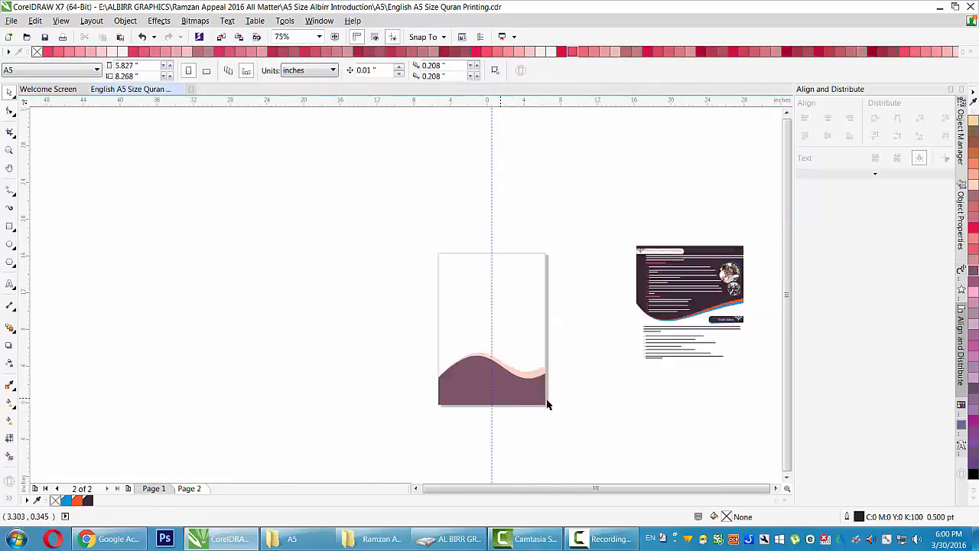
Try to raise the upper right node of the peach wave, and undo the change.
scroll(547, 405, "up", 3)
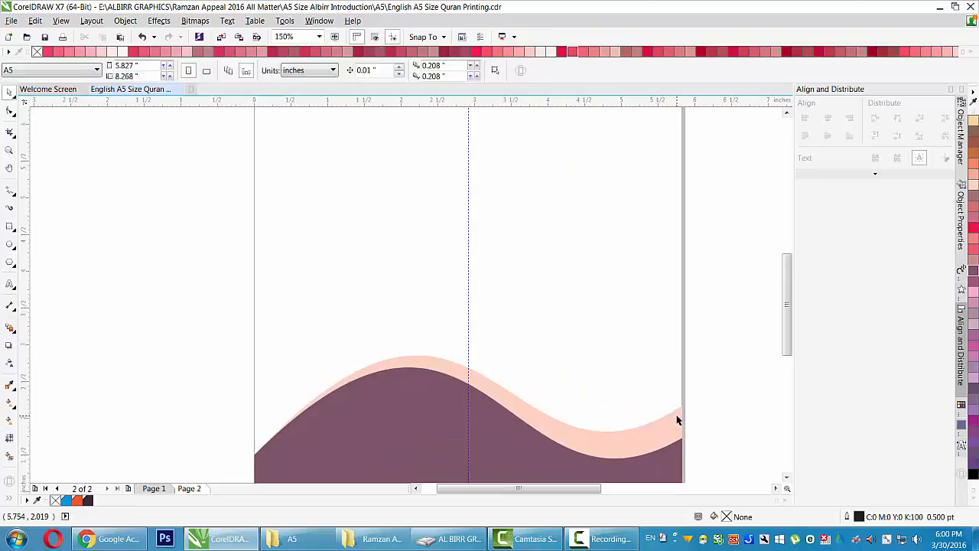
key("F10")
left_click(682, 417)
left_click_drag(684, 411, 662, 221)
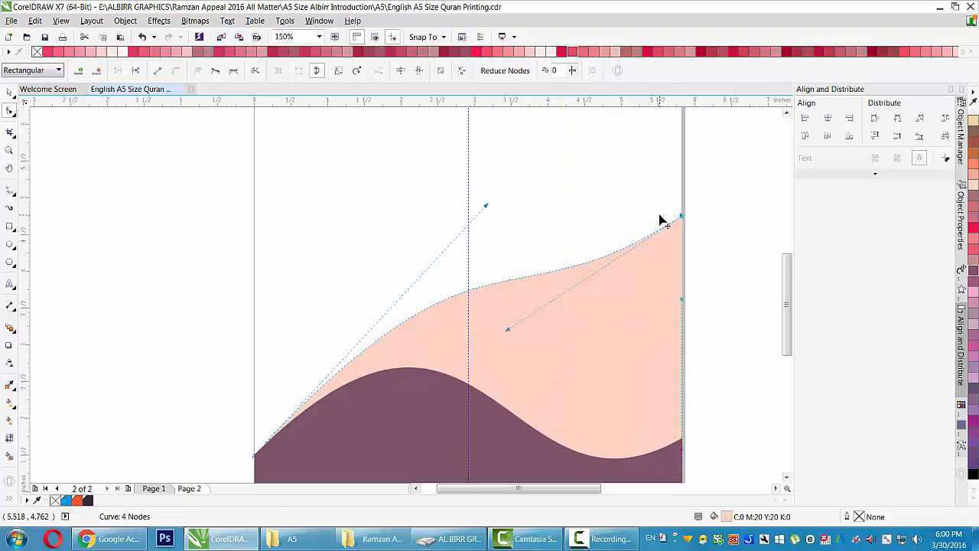
key("ctrl+z")
Duplicate the peach wave behind it, raise the copy's upper right node well up the page edge, and fill it orange C0 M60 Y80 K20.
key("space")
key("F10")
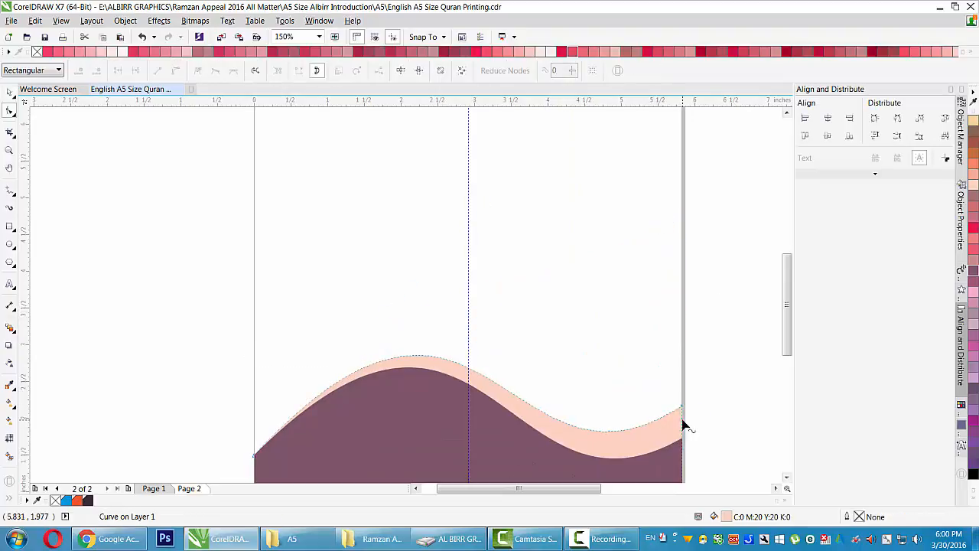
left_click_drag(682, 407, 681, 155)
key("space")
left_click(973, 153)
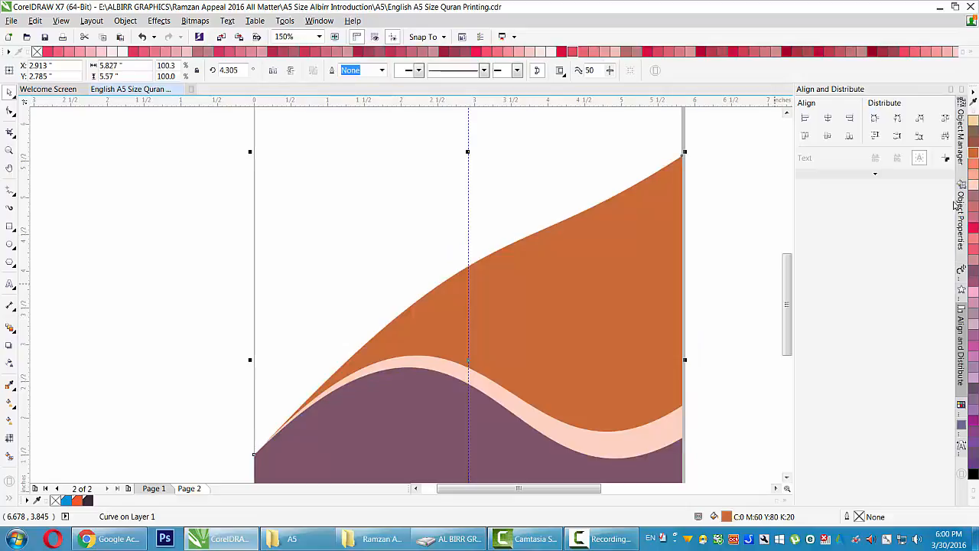
Reshape the orange shape's upper edge into a smooth S-curve that rises steeply along the page's right edge.
scroll(594, 256, "down", 2)
key("F10")
scroll(594, 256, "up", 2)
scroll(577, 277, "down", 1)
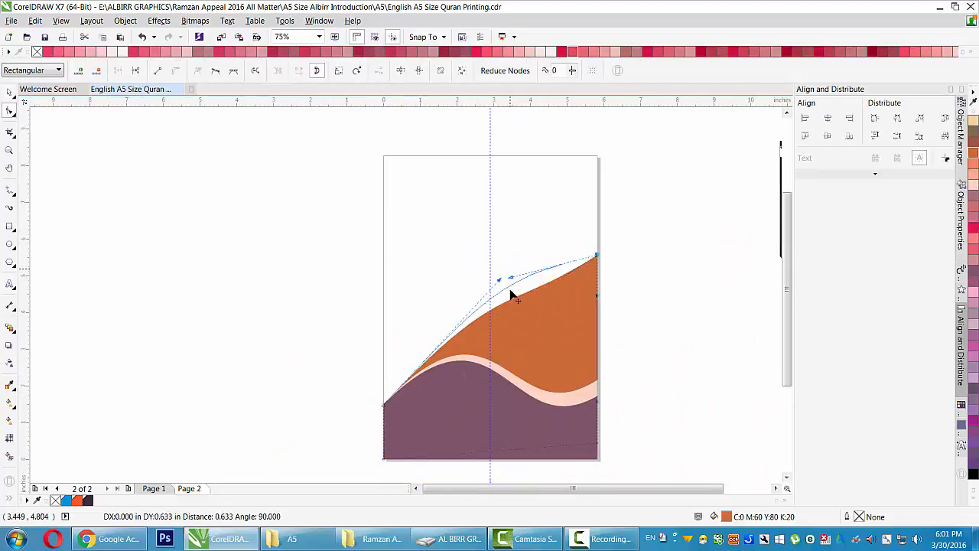
left_click_drag(511, 315, 569, 394)
left_click_drag(498, 284, 463, 265)
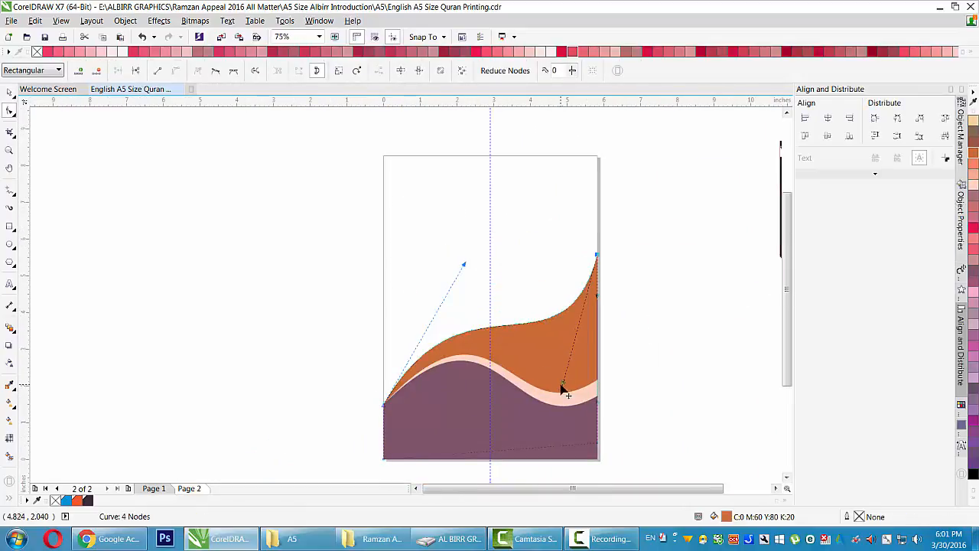
left_click_drag(562, 384, 597, 435)
key("space")
left_click(557, 475)
Add a page-sized rectangle behind the wave shapes.
scroll(527, 353, "down", 1)
scroll(534, 349, "up", 1)
double_click(8, 226)
left_click(207, 179)
left_click_drag(441, 159, 227, 175)
key("ctrl+z")
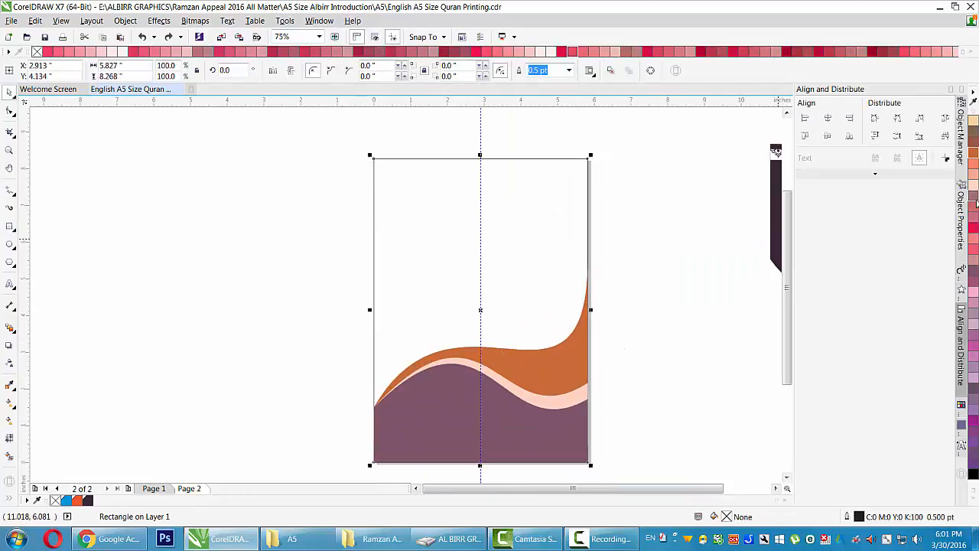
Fill the page-sized background rectangle with black C100 M100 Y100 K100.
left_click(973, 206)
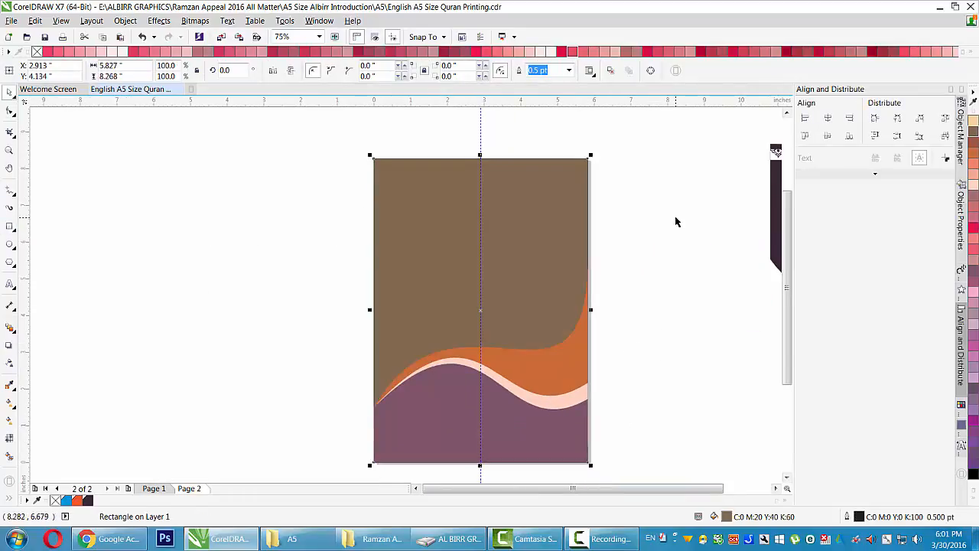
left_click(973, 473)
left_click(646, 242)
left_click(578, 252)
scroll(683, 270, "down", 1)
scroll(628, 282, "up", 1)
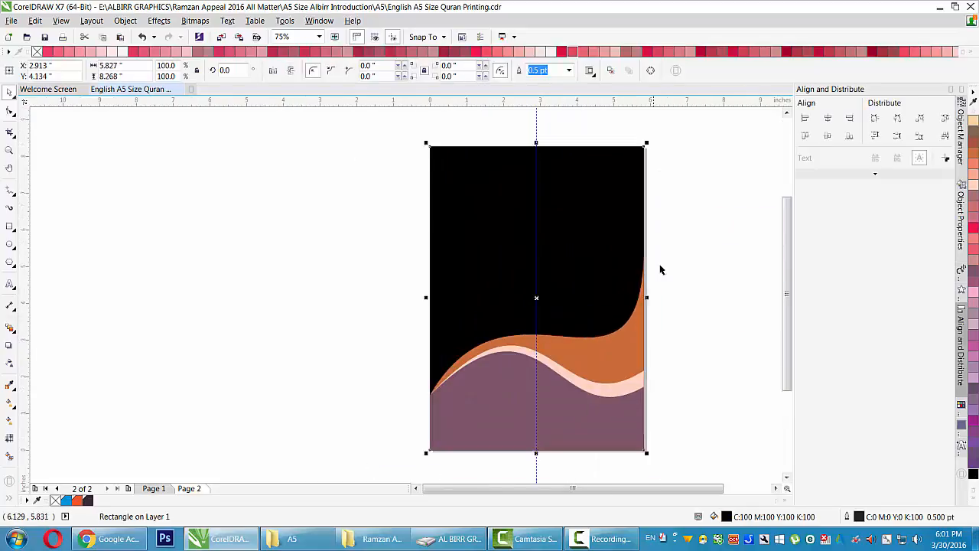
key("Escape")
scroll(606, 252, "up", 1)
scroll(397, 238, "down", 1)
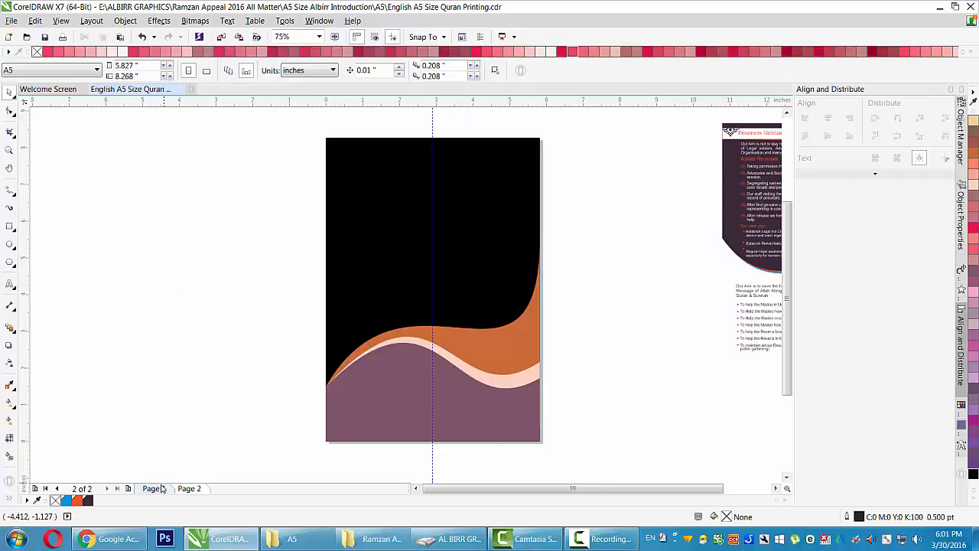
Add the artistic text "test" in Arial, move it onto the upper part of the black background and enlarge it to about 75 pt.
scroll(358, 337, "up", 1)
left_click(9, 283)
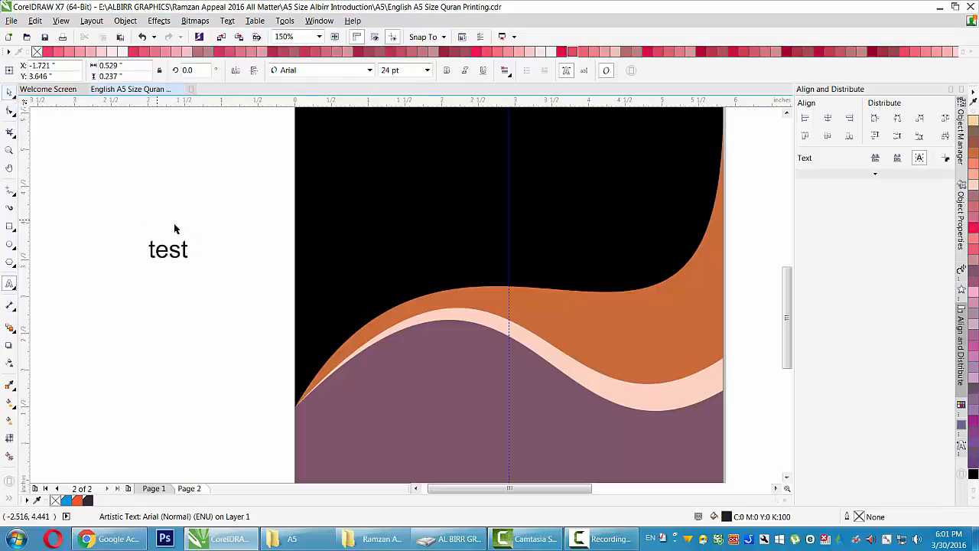
left_click(198, 258)
left_click_drag(186, 248, 491, 245)
scroll(438, 222, "down", 1)
Fill the "test" text with salmon C0 M60 Y60 K0.
left_click(973, 185)
scroll(425, 115, "up", 1)
scroll(240, 259, "down", 1)
left_click(239, 260)
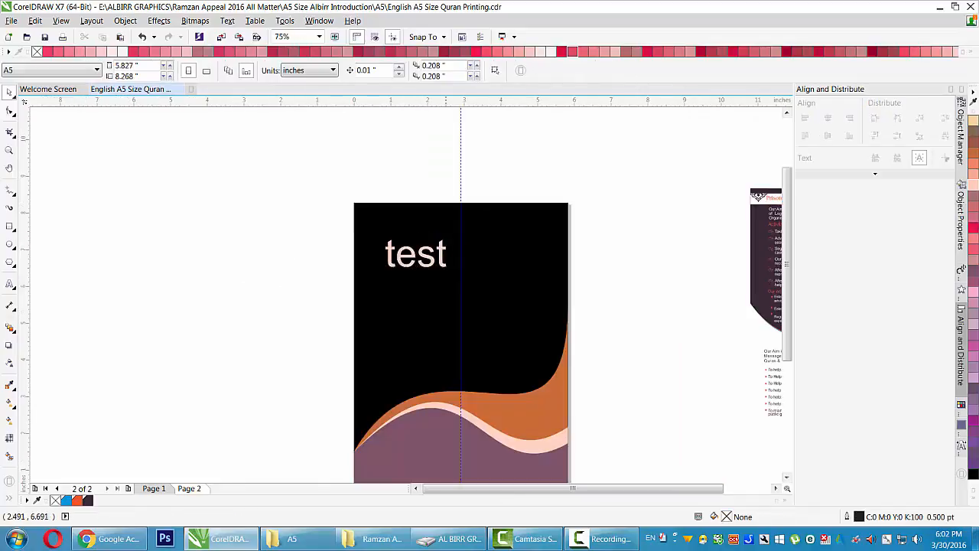
scroll(430, 279, "up", 1)
left_click(429, 246)
left_click(973, 163)
left_click(560, 236)
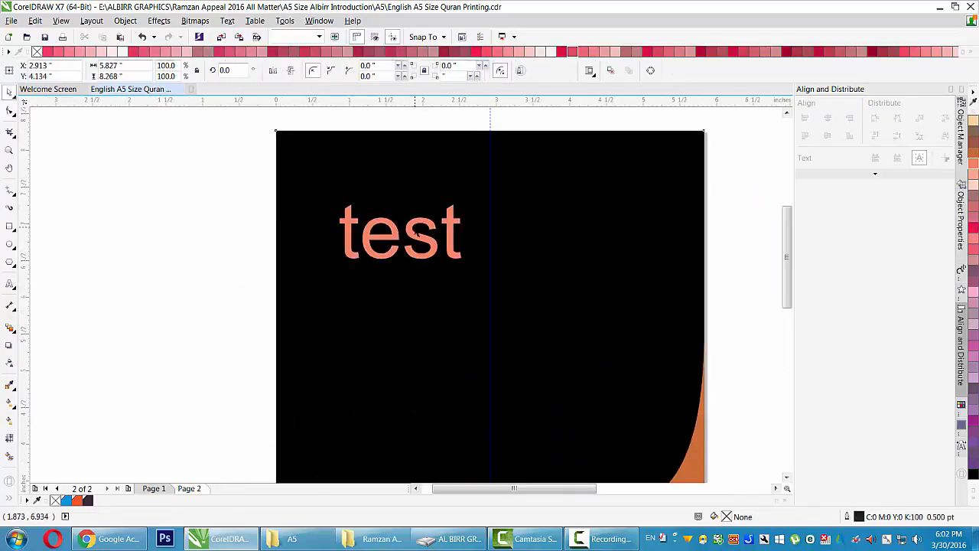
left_click(160, 243)
Switch to Windows Explorer, find the picture 7000746-red-heart-tree in the Downloads folder and import it into the drawing.
key("super+e")
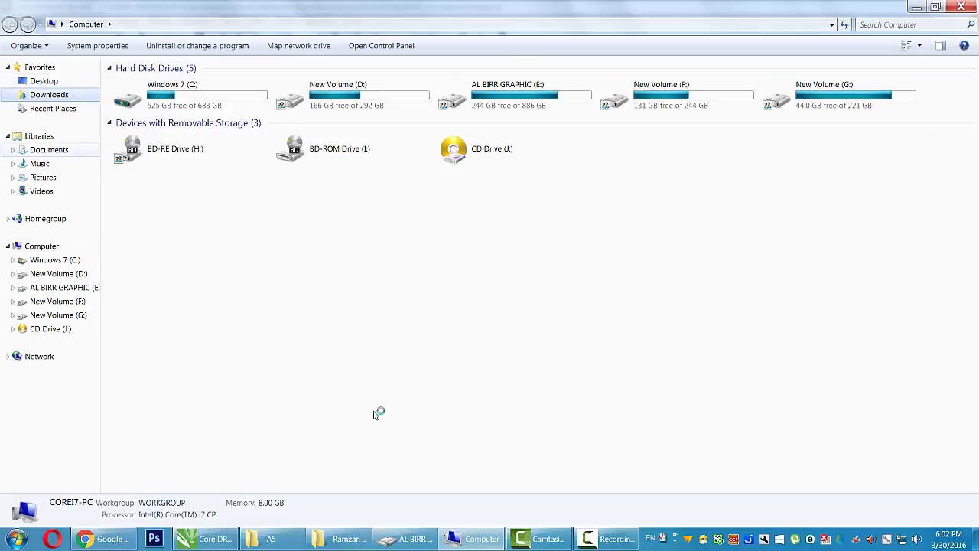
scroll(474, 306, "down", 10)
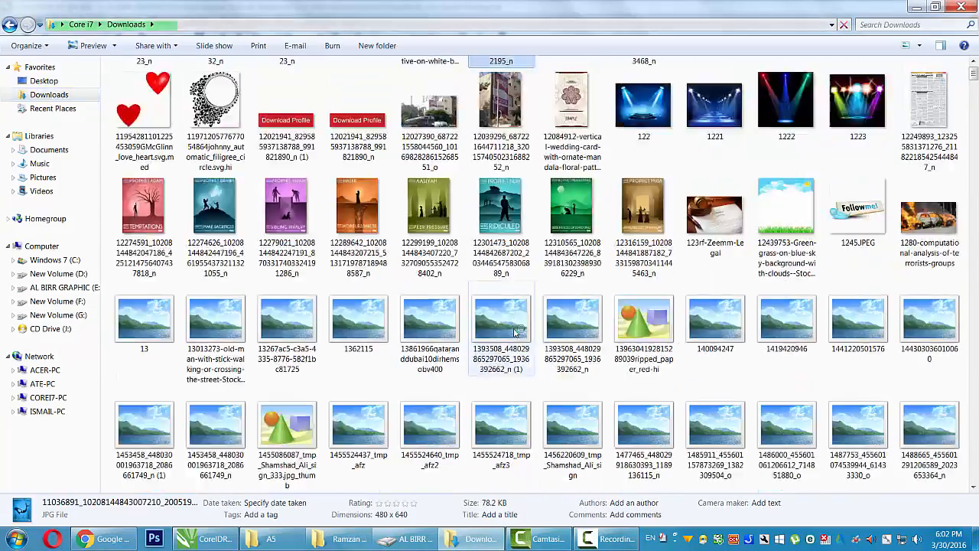
scroll(484, 259, "down", 4)
scroll(342, 348, "down", 15)
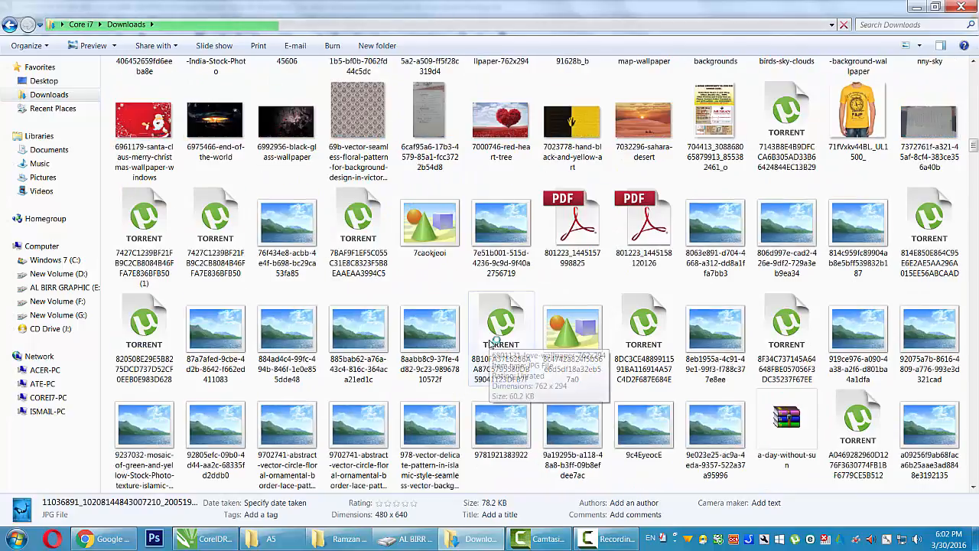
left_click(501, 123)
left_click_drag(505, 121, 527, 279)
scroll(586, 279, "down", 5)
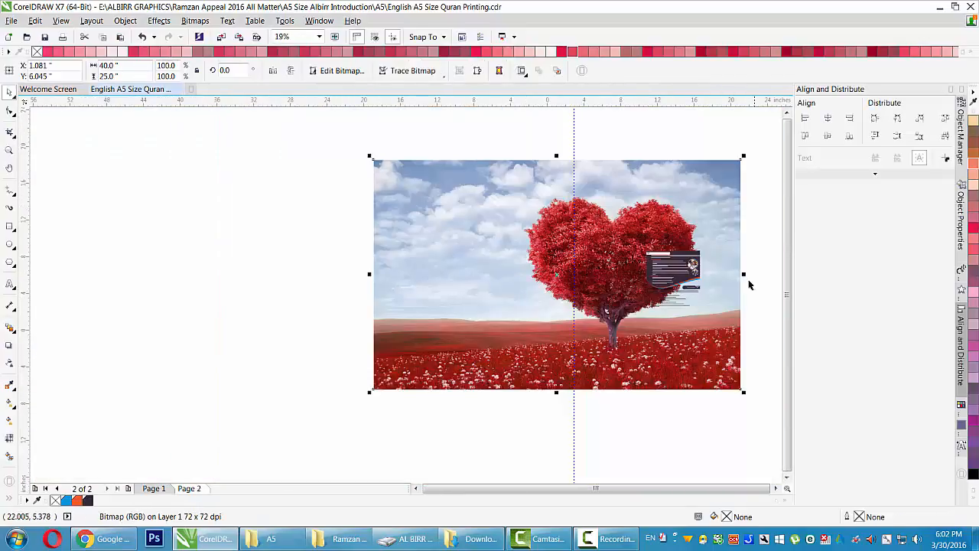
Move the heart tree picture off the artwork so it sits directly beside the page's left edge.
left_click_drag(699, 268, 529, 231)
scroll(529, 232, "up", 2)
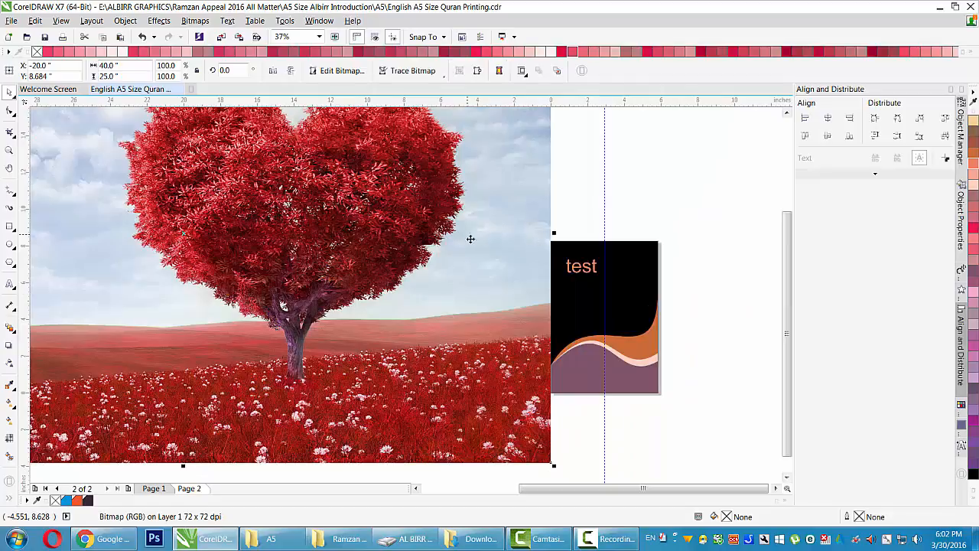
right_click(470, 235)
key("Escape")
left_click(529, 303)
scroll(530, 301, "down", 2)
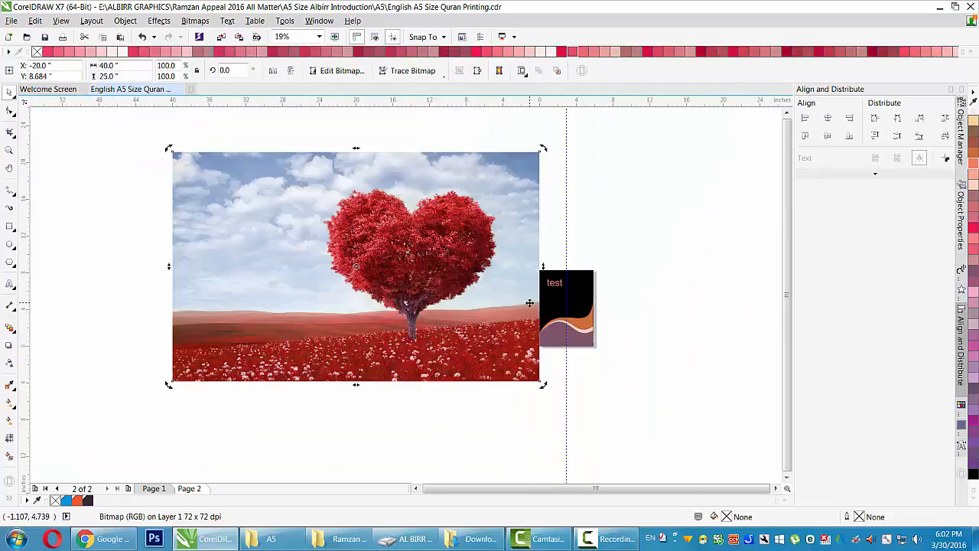
Scale the picture down to about 8.5 by 5.3 inches and place it over the "test" text.
left_click_drag(542, 150, 393, 240)
left_click_drag(355, 266, 487, 267)
scroll(584, 296, "up", 4)
left_click_drag(214, 230, 448, 197)
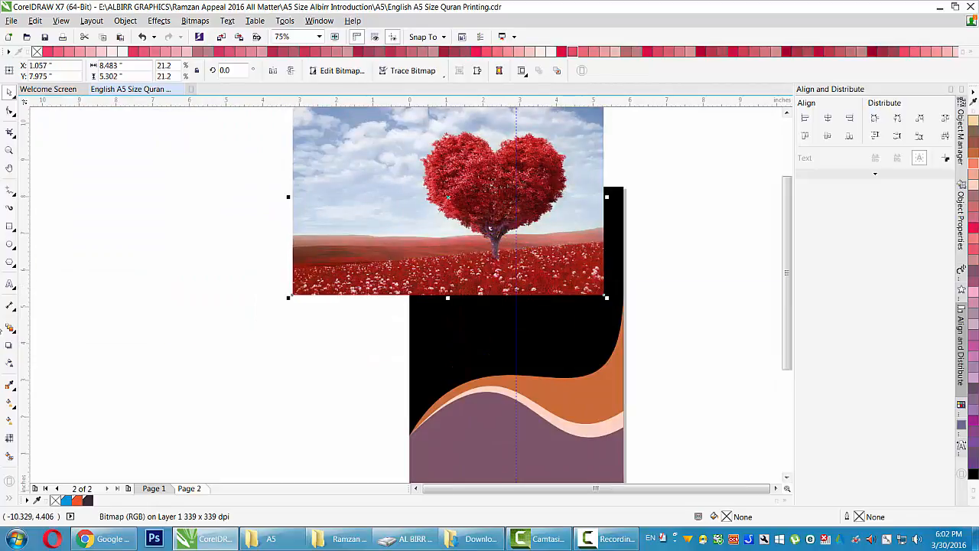
Apply a transparency merge mode to the picture that blends it into the coloured letters, and inspect the text up close.
left_click(9, 365)
left_click(152, 67)
left_click(142, 332)
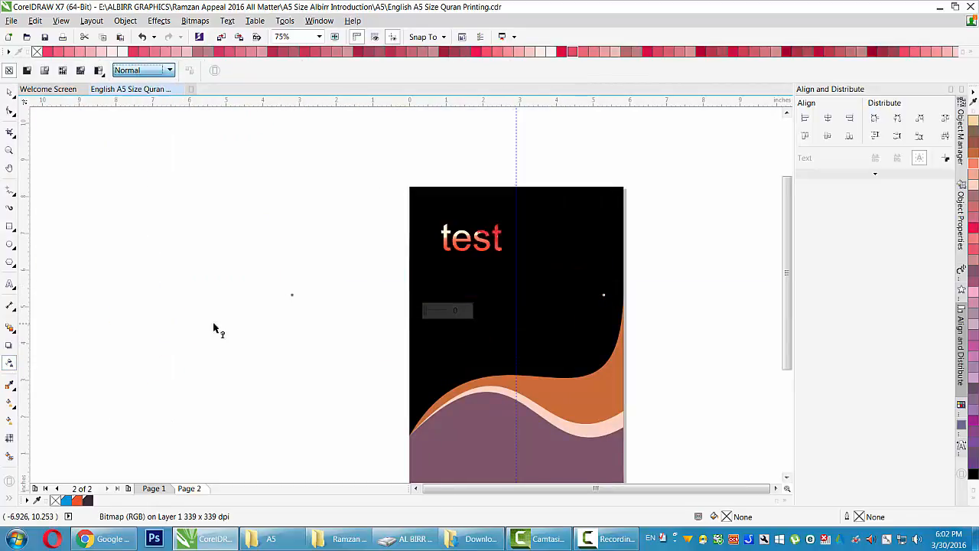
left_click(9, 91)
key("shift+F2")
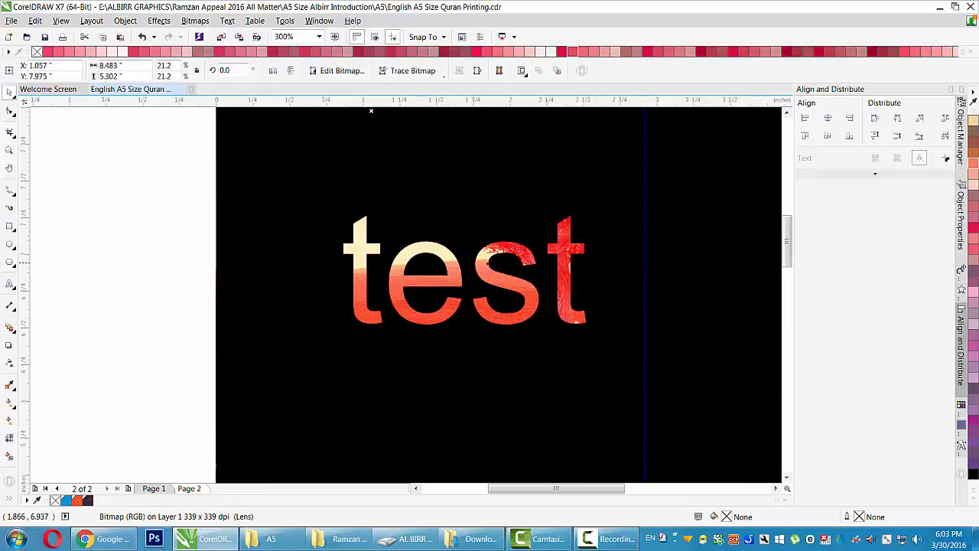
key("F3")
key("shift+F2")
key("F3")
Move the blended picture over the wave shapes in the page's lower part.
left_click_drag(531, 326, 359, 326)
scroll(429, 291, "down", 1)
left_click_drag(374, 290, 693, 352)
left_click_drag(690, 336, 498, 367)
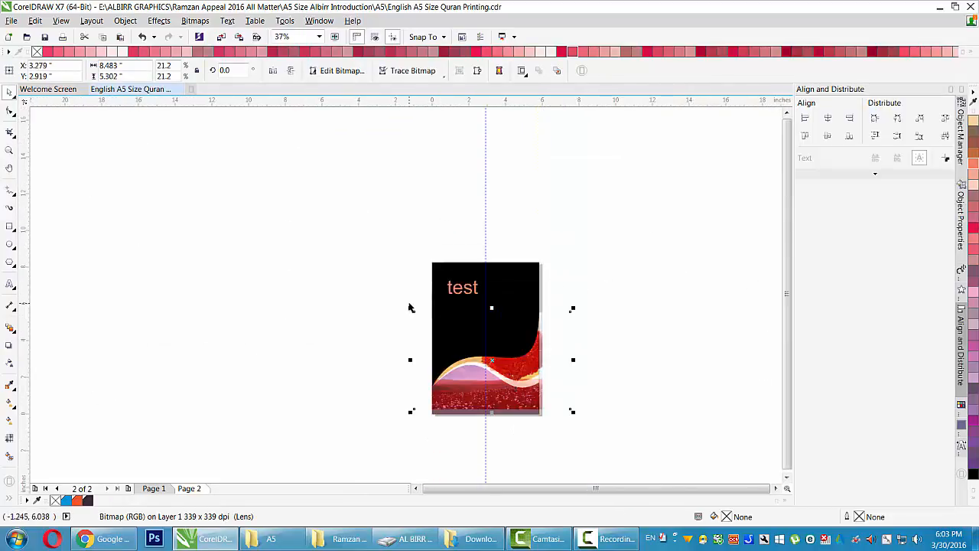
Move the blended picture off the page into the blank area to the left of the "test" text.
scroll(432, 288, "up", 2)
right_click(350, 189)
key("Escape")
key("Escape")
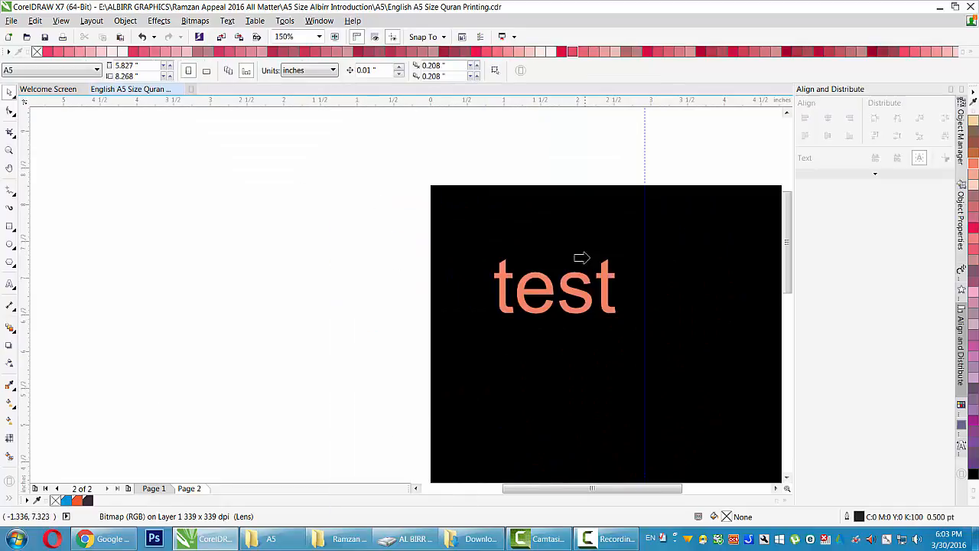
left_click(276, 260)
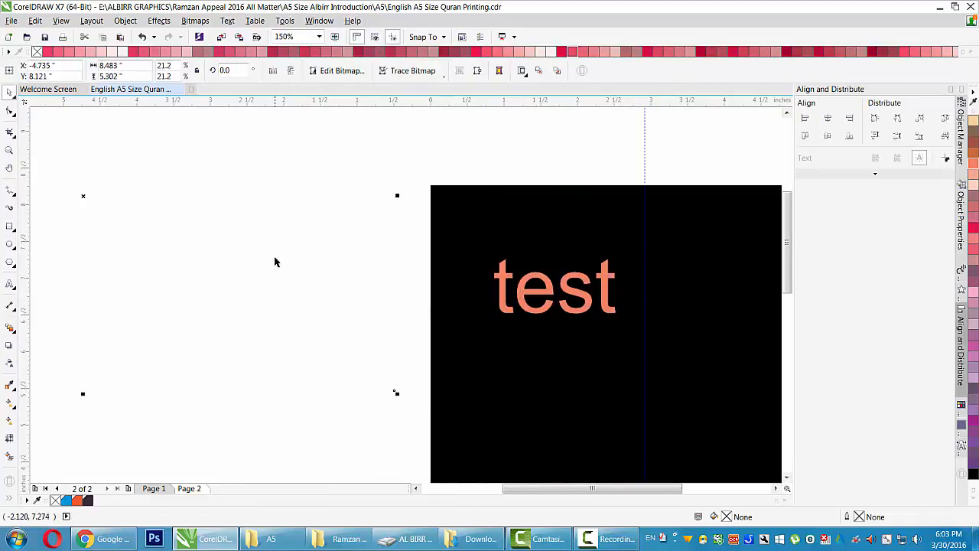
Convert the "test" text to curves.
left_click(502, 304)
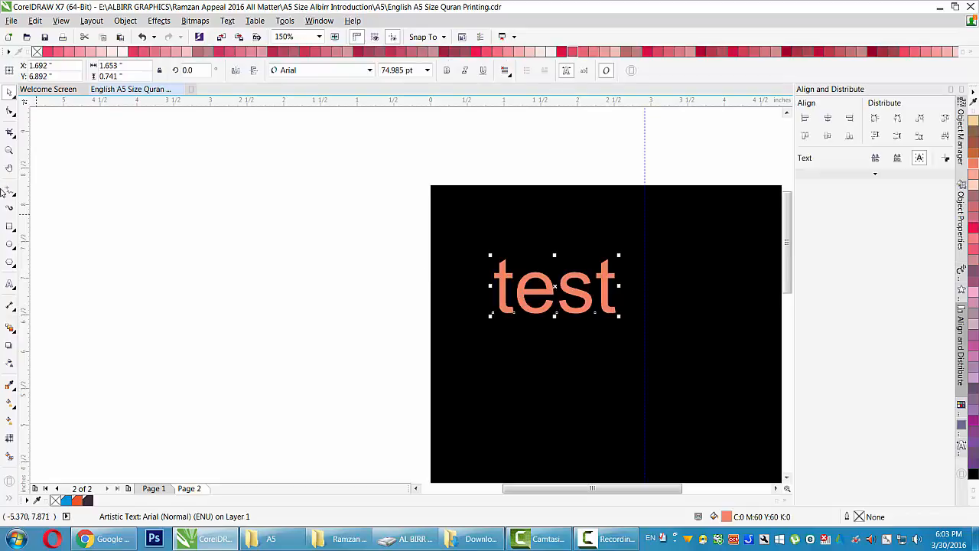
left_click(8, 112)
key("space")
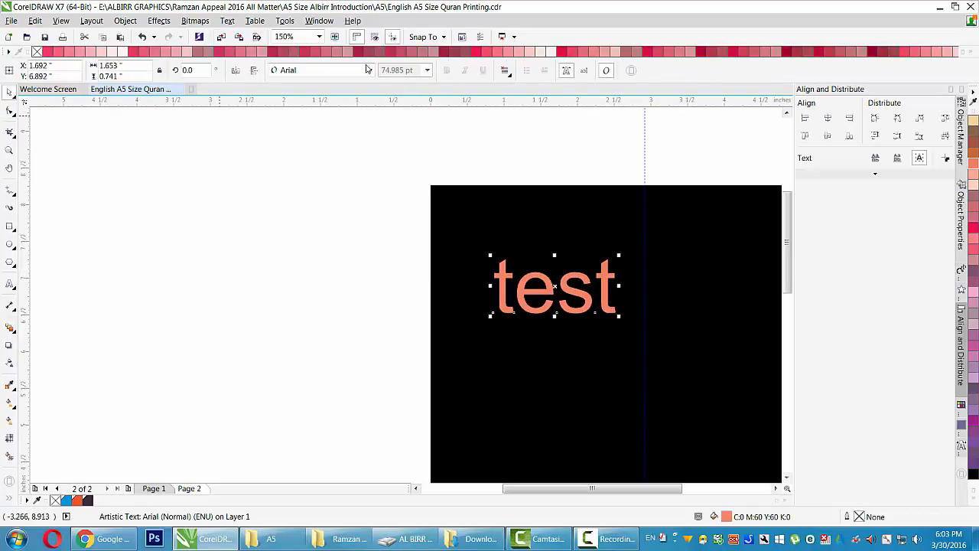
left_click(195, 21)
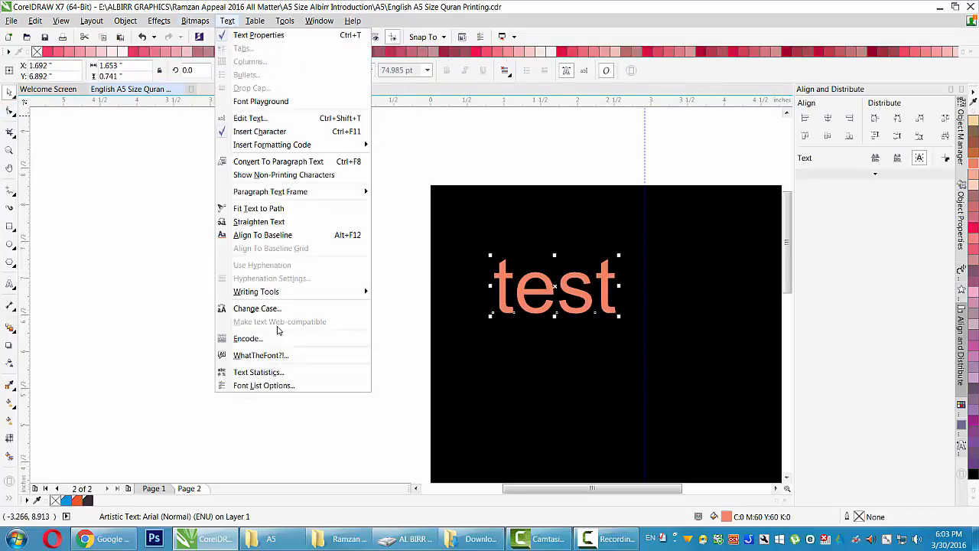
left_click(121, 29)
left_click(195, 20)
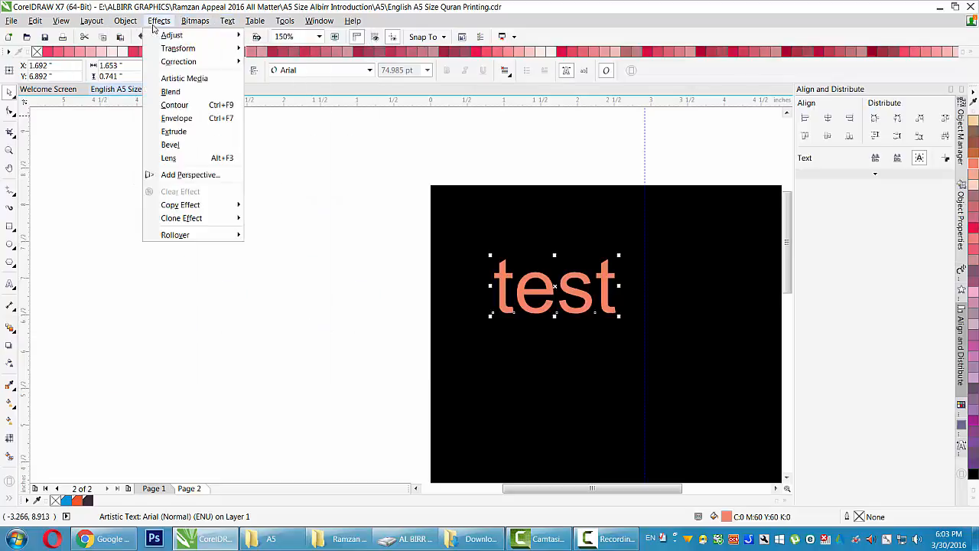
mouse_move(123, 23)
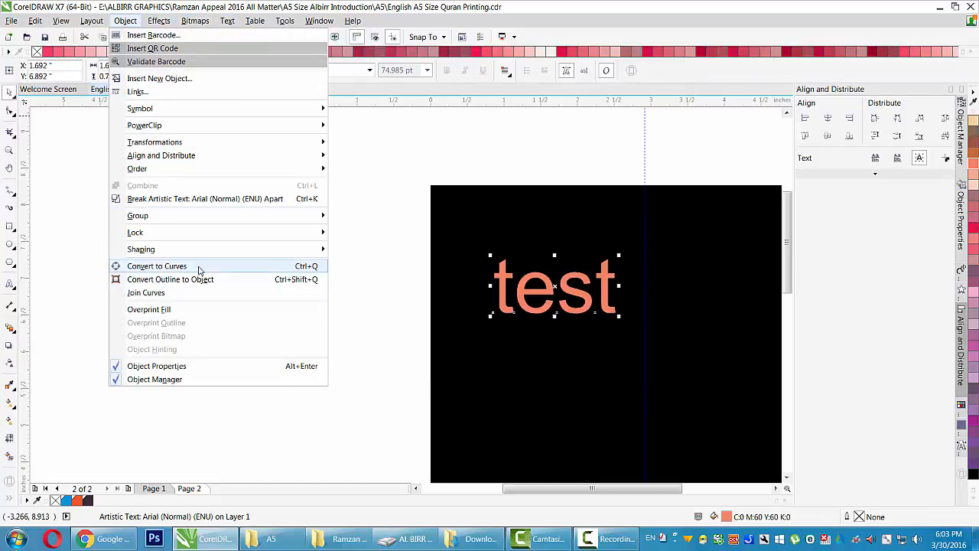
left_click(367, 281)
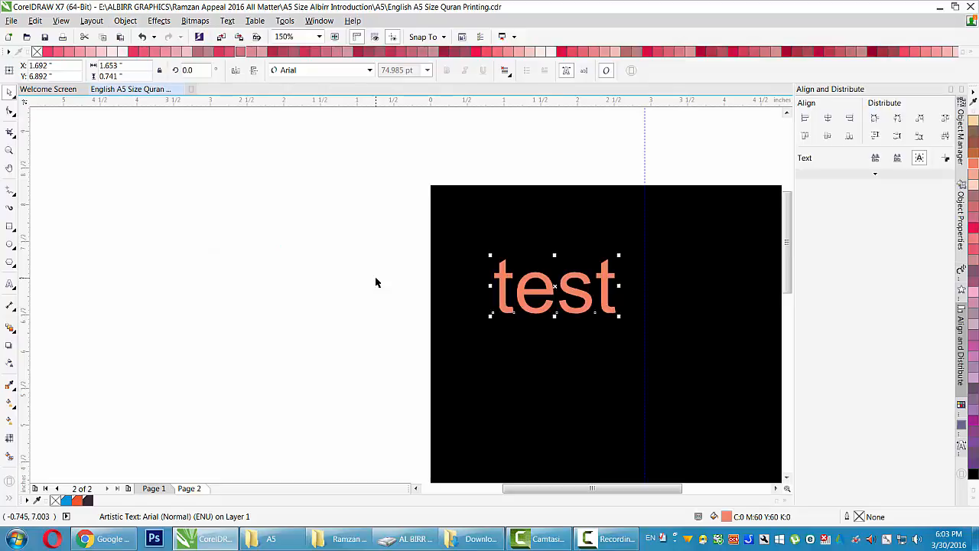
key("Tab")
left_click(522, 292)
key("F10")
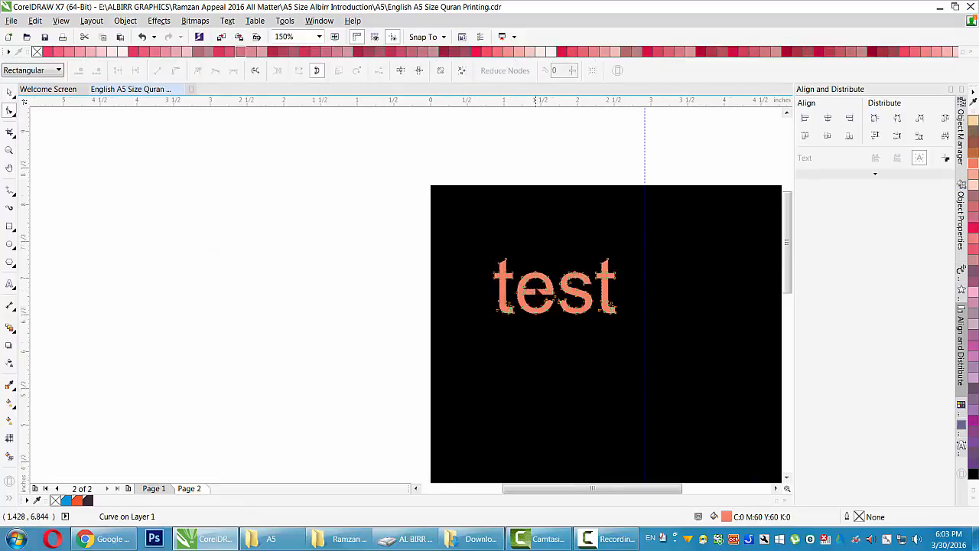
PowerClip the blended picture beside the page inside the "test" letters.
scroll(517, 302, "up", 2)
scroll(237, 202, "down", 4)
right_click(243, 192)
left_click(264, 194)
left_click(420, 237)
scroll(288, 229, "up", 2)
scroll(344, 260, "down", 2)
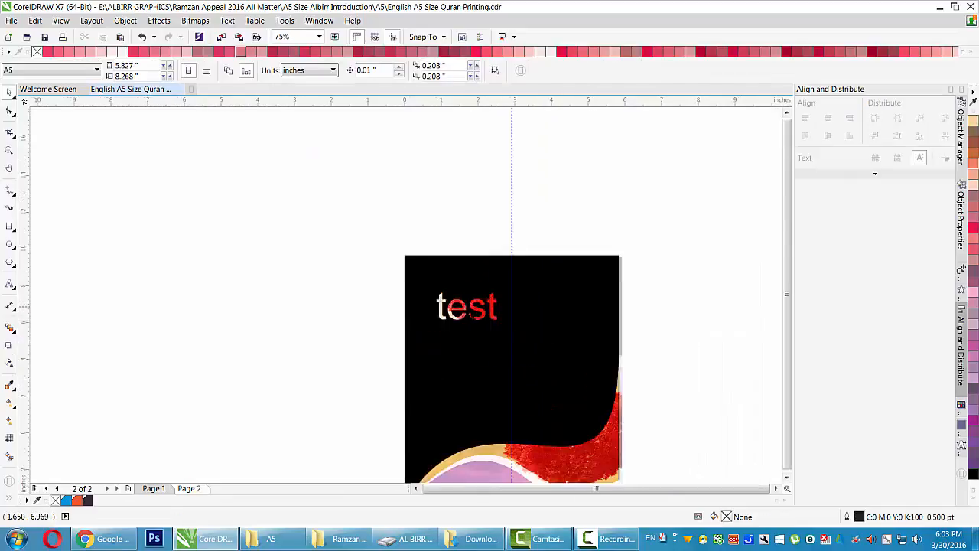
Enlarge the picture-filled "test" letters and move the remaining blended picture lower over the wave shapes.
key("ctrl+z")
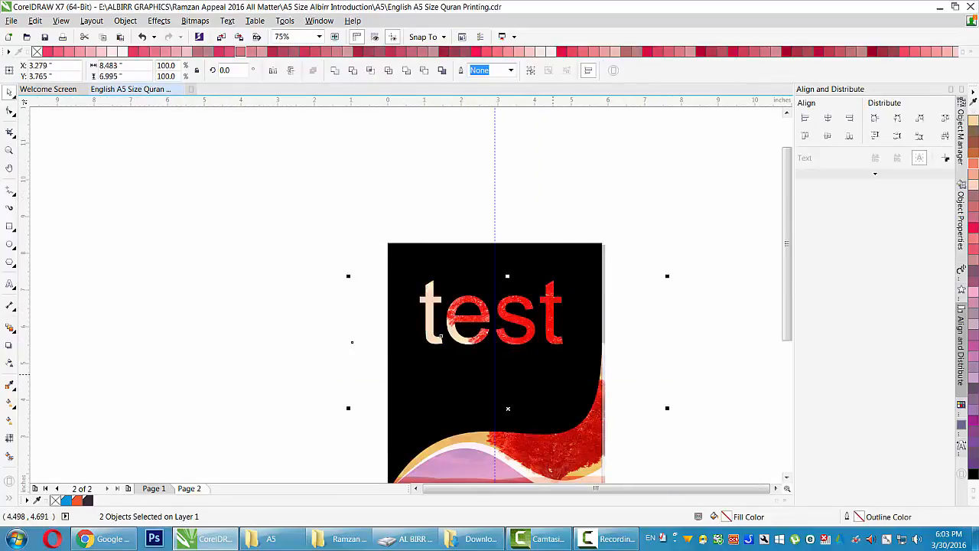
key("ctrl+z")
scroll(622, 386, "down", 1)
scroll(622, 386, "up", 2)
scroll(621, 350, "down", 2)
left_click_drag(625, 335, 612, 363)
scroll(651, 297, "up", 2)
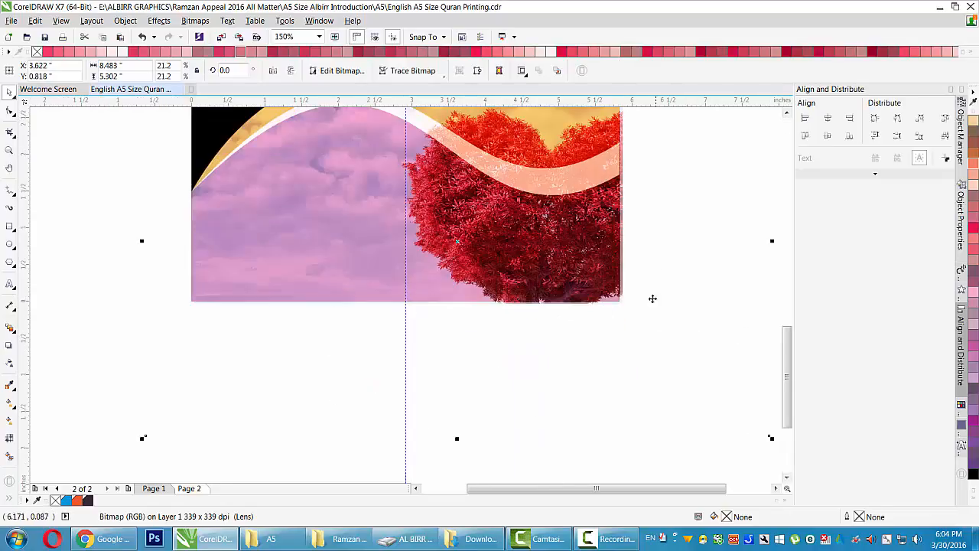
Try other transparency merge modes on the picture over the waves, ending with Screen.
scroll(153, 273, "down", 1)
scroll(153, 273, "up", 1)
left_click(144, 69)
left_click(129, 109)
left_click(144, 70)
left_click(127, 304)
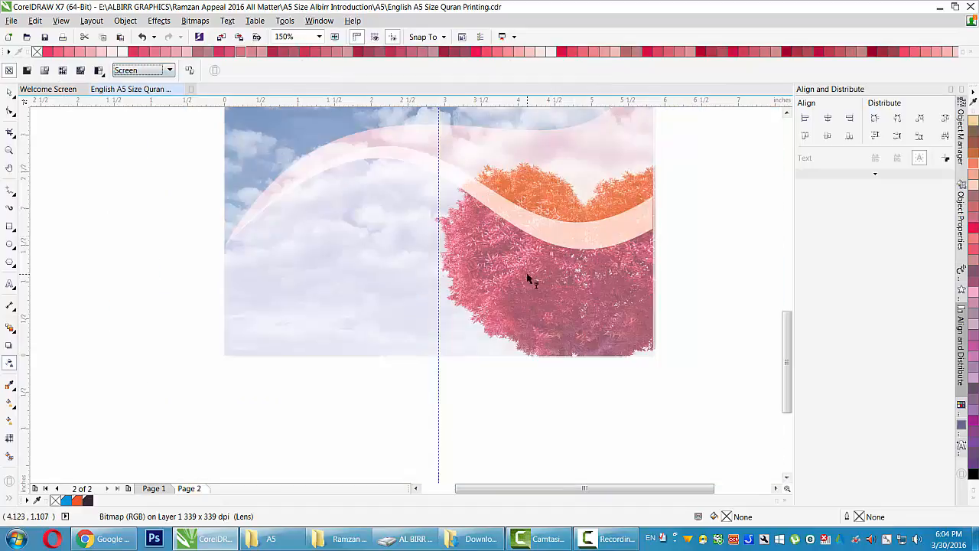
Move the picture off the page, PowerClip it inside the lowest wave shape, and open the clipped contents for editing.
scroll(541, 303, "down", 5)
left_click_drag(541, 303, 371, 280)
right_click(371, 280)
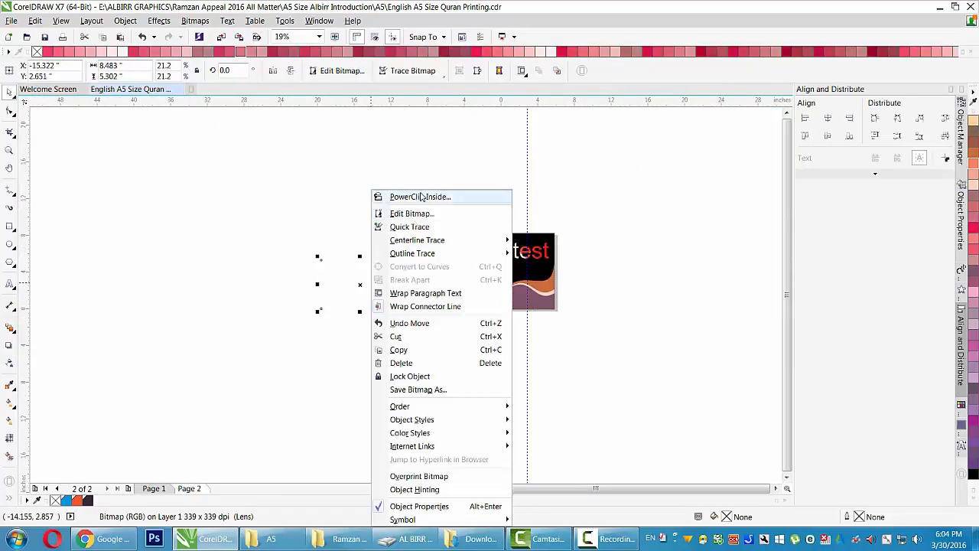
left_click(416, 194)
left_click(528, 260)
key("shift+F2")
left_click(527, 361, "ctrl")
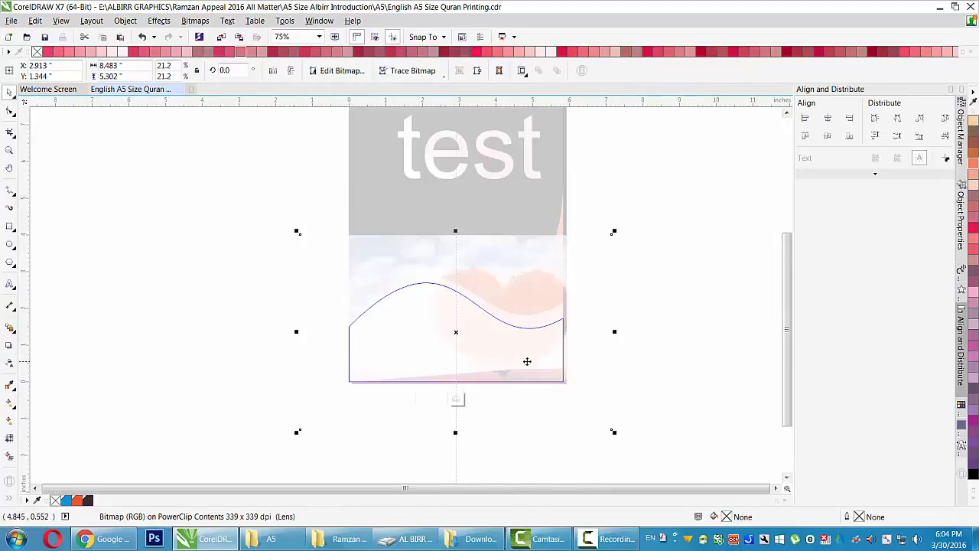
Set the clipped picture's transparency merge mode to Overlay and finish editing the PowerClip contents.
left_click(9, 363)
left_click(168, 69)
left_click(145, 317)
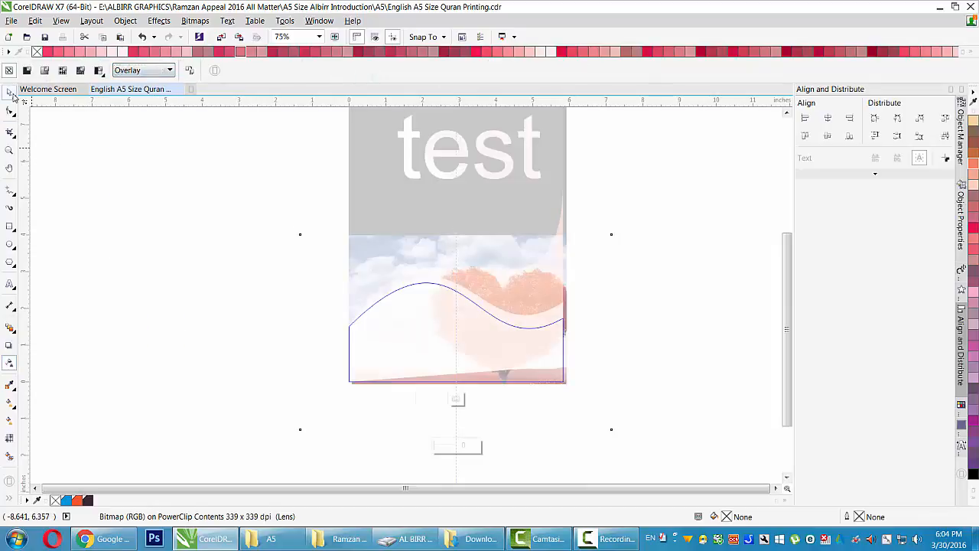
left_click(227, 298, "ctrl")
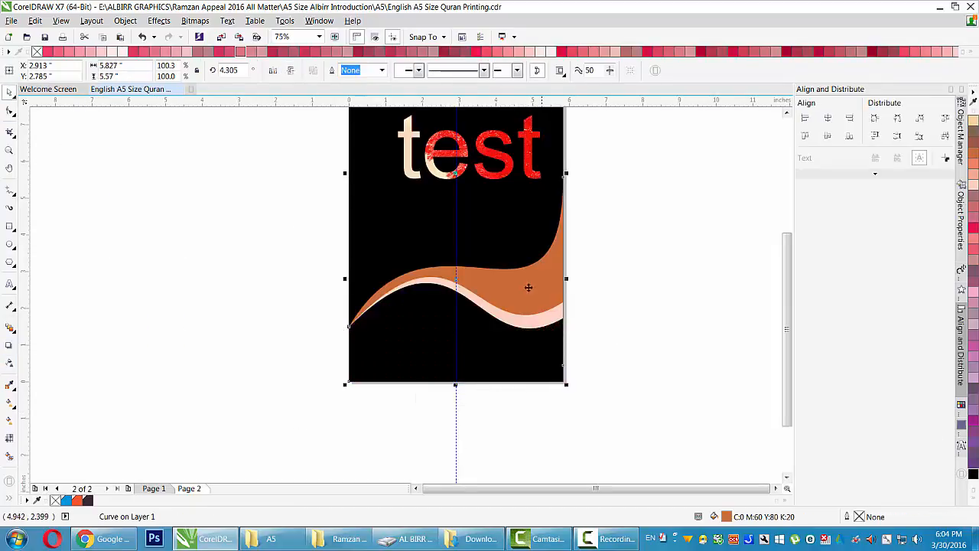
left_click(697, 470)
scroll(703, 325, "down", 1)
Recolour the lowest wave's fill to magenta, C:0 M:100 Y:15 K:0.
left_click(608, 344)
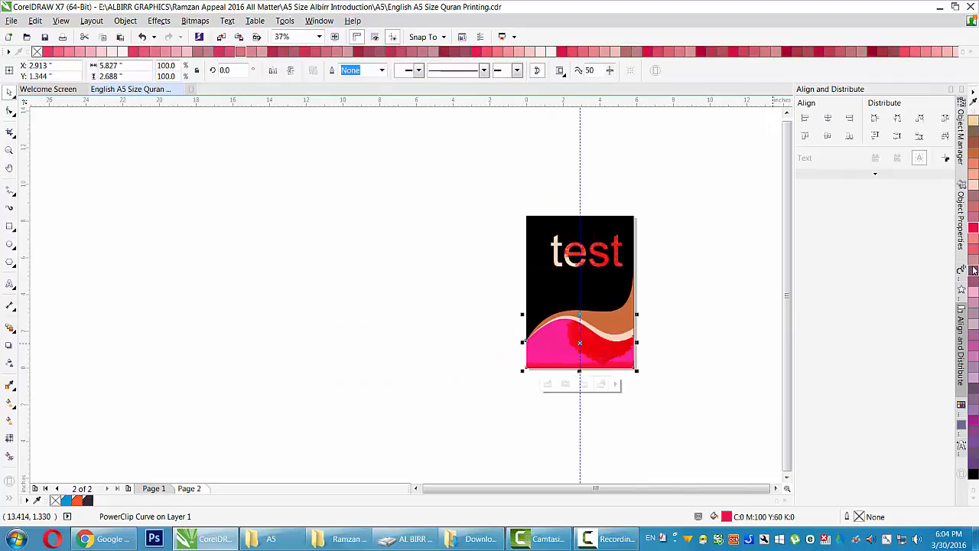
left_click(972, 270)
left_click(689, 341)
scroll(633, 332, "up", 1)
left_click(608, 386)
double_click(726, 517)
mouse_move(620, 276)
left_mouse_down()
mouse_move(632, 284)
mouse_move(654, 163)
mouse_move(555, 134)
mouse_move(641, 139)
left_mouse_up()
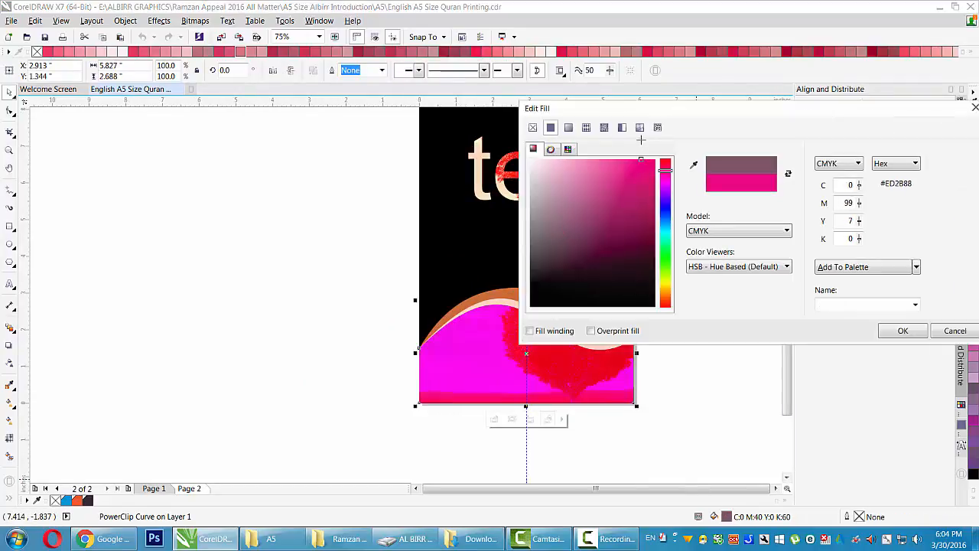
left_click(903, 332)
left_click(691, 319)
scroll(548, 391, "down", 1)
scroll(581, 364, "up", 1)
left_click(549, 396)
left_click_drag(546, 318, 602, 326)
key("ctrl+z")
Delete the surplus objects around the waves and give the upper wave a light peach fill, C:0 M:20 Y:20 K:0.
left_click_drag(545, 219, 539, 359)
right_click(568, 330)
left_click(563, 413, "shift")
left_click(666, 385)
left_click_drag(571, 327, 528, 341)
key("Delete")
left_click(567, 405)
key("Delete")
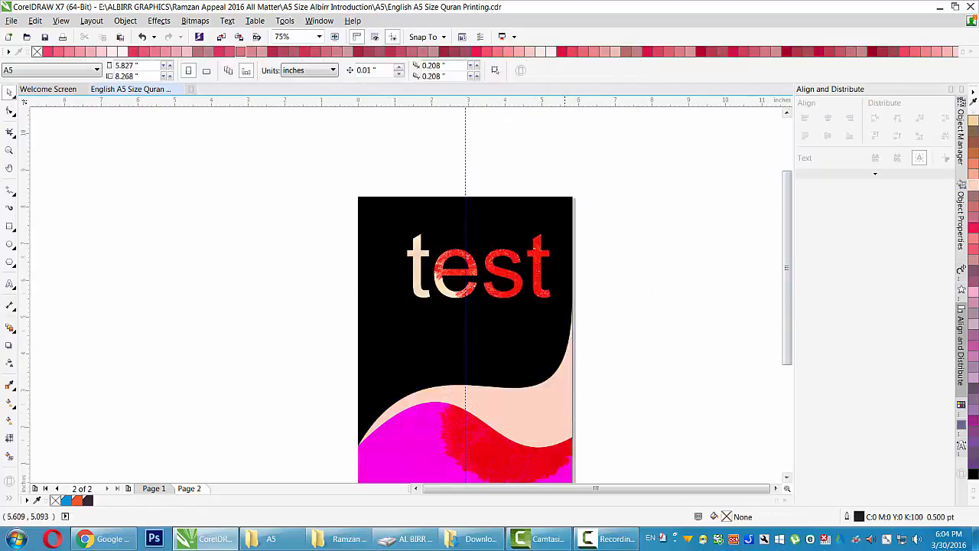
Centre the "test" letters horizontally on the black background.
scroll(529, 307, "down", 1)
scroll(528, 340, "up", 1)
left_click(534, 236)
left_click(524, 284, "shift")
key("c")
Fill the large upper wave with white.
left_click(538, 372)
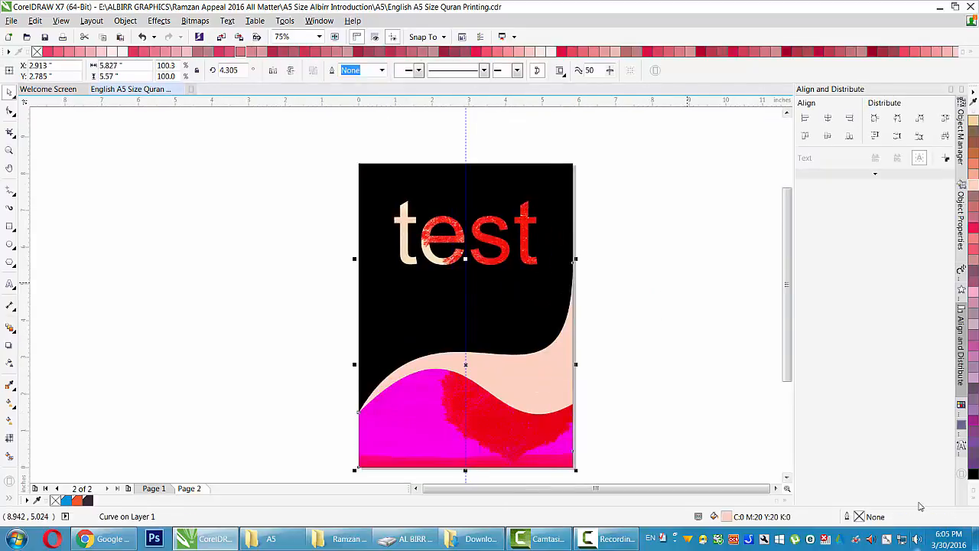
left_click(973, 501)
left_click(941, 230)
left_click(673, 329)
Try different fill colours on the thin middle wave and settle on grey.
left_click(540, 408)
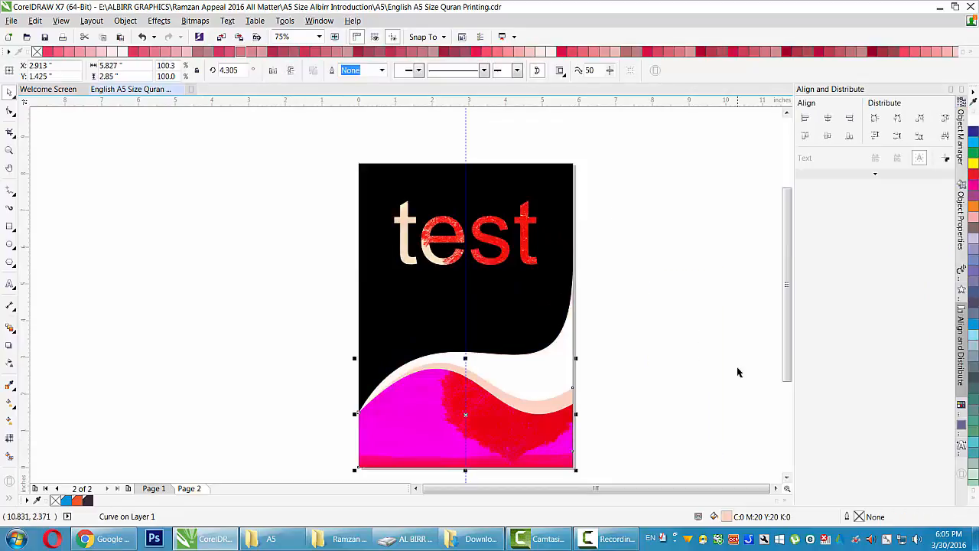
left_click(974, 143)
left_click(673, 344)
left_click(555, 407)
left_click(973, 163)
left_click(973, 466)
left_click(974, 485)
left_click(941, 273)
left_click(941, 327)
left_click(941, 177)
left_click(645, 299)
left_click(551, 432)
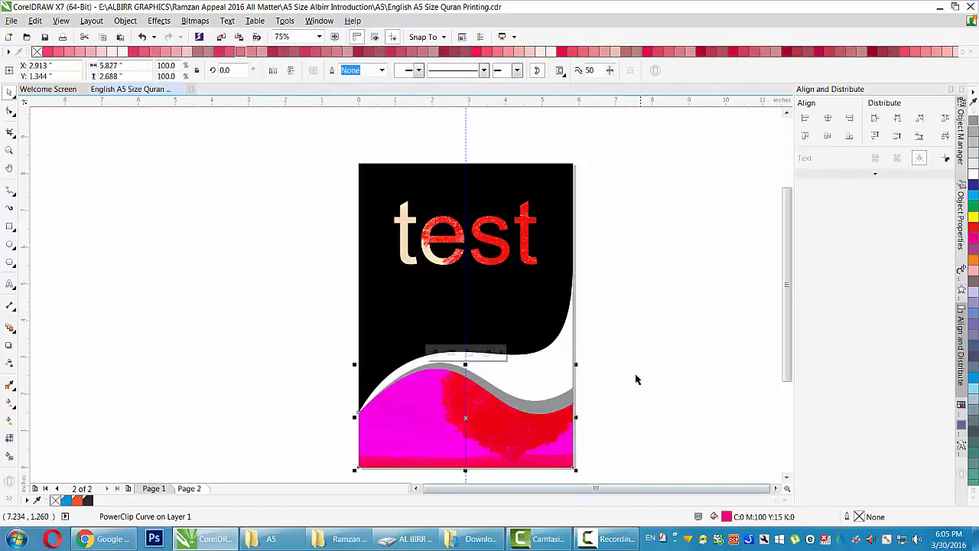
Select all the artwork on the page and group it.
left_click(600, 479)
key("F3")
key("F3")
left_click_drag(102, 217, 688, 459)
key("ctrl+g")
left_click(601, 364)
Add the text "akmr", enlarge it to about 35 pt and place it on the white wave.
left_click(9, 284)
left_click(364, 269)
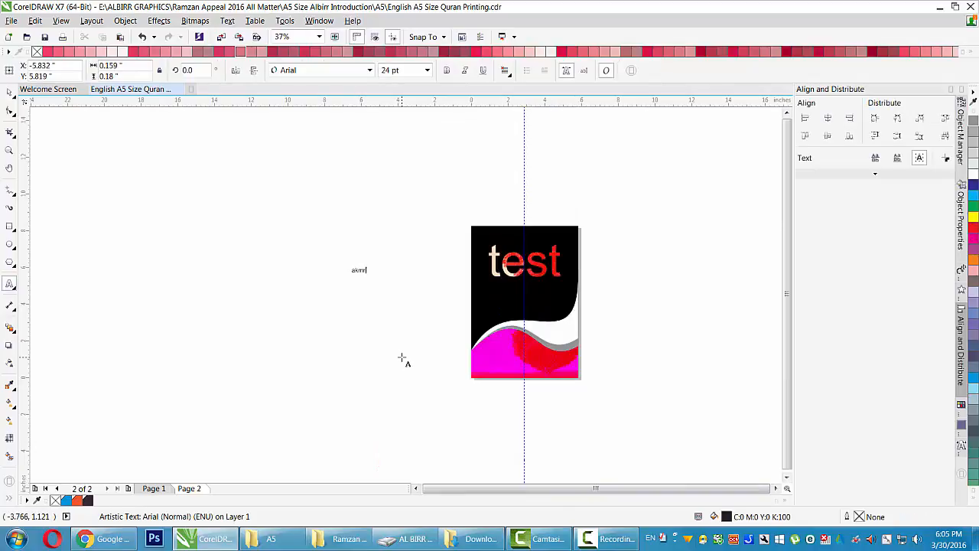
scroll(569, 333, "up", 2)
left_click_drag(559, 333, 584, 346)
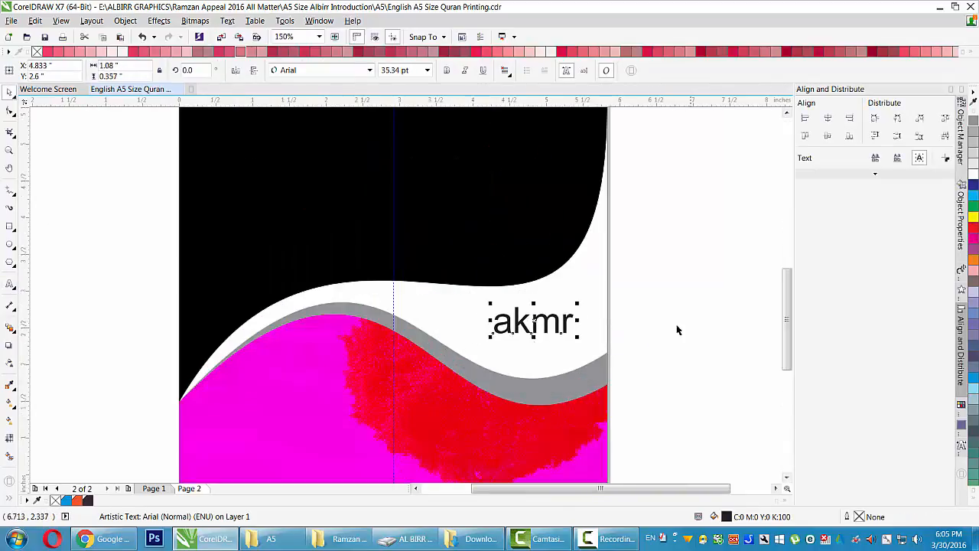
Set the "akmr" text's font to ConexDisplaySSi.
scroll(667, 383, "down", 2)
left_click(568, 322)
left_click(324, 71)
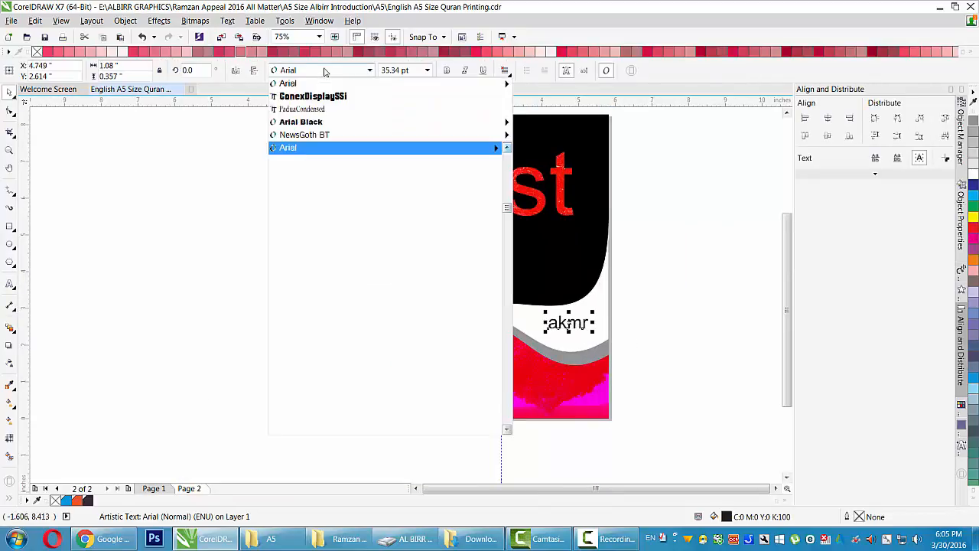
left_click(313, 95)
scroll(603, 283, "up", 2)
left_click(603, 283)
scroll(603, 283, "down", 2)
left_click(10, 284)
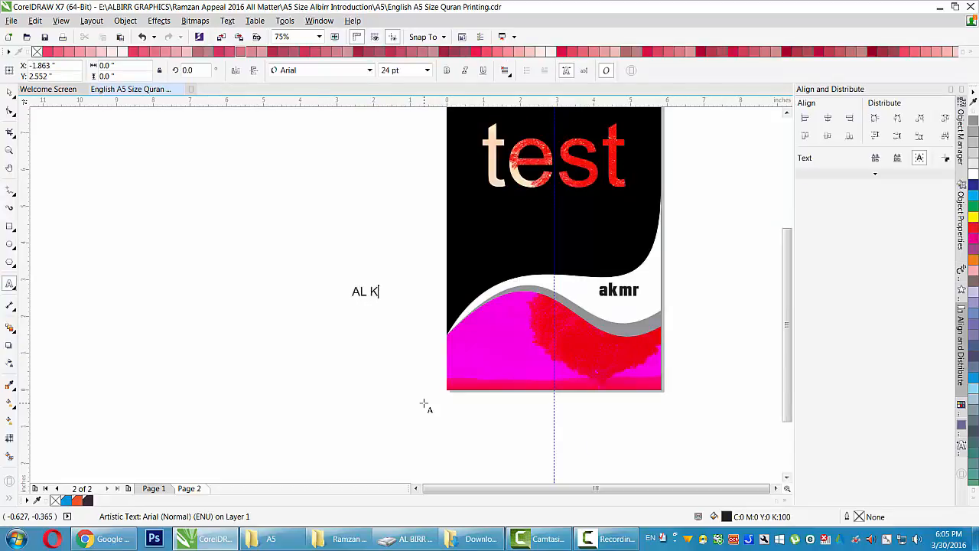
left_click(10, 91)
left_click(618, 292)
scroll(623, 283, "up", 4)
left_click(706, 277)
scroll(567, 325, "down", 2)
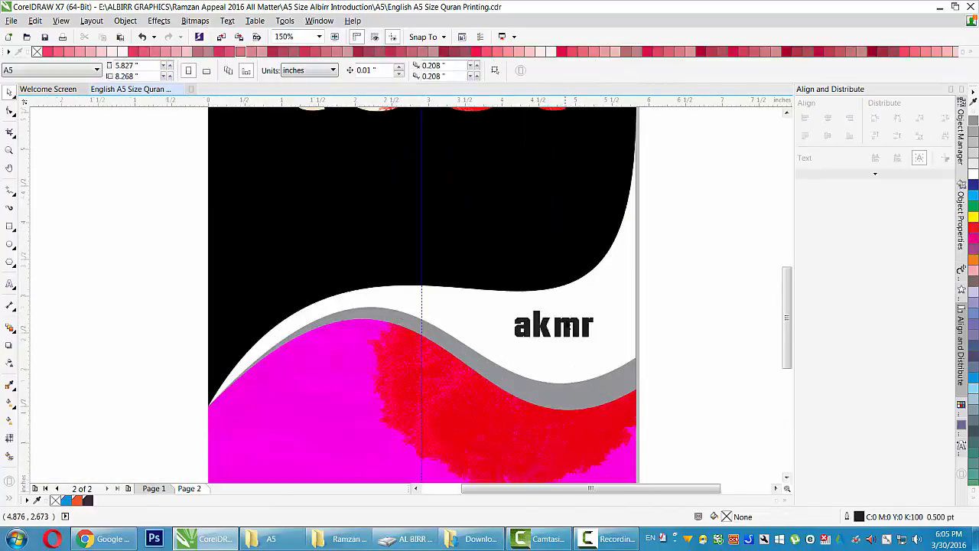
Add the contact's e-mail address as text, scale it to about 8 pt and place it beneath "akmr".
left_click(9, 285)
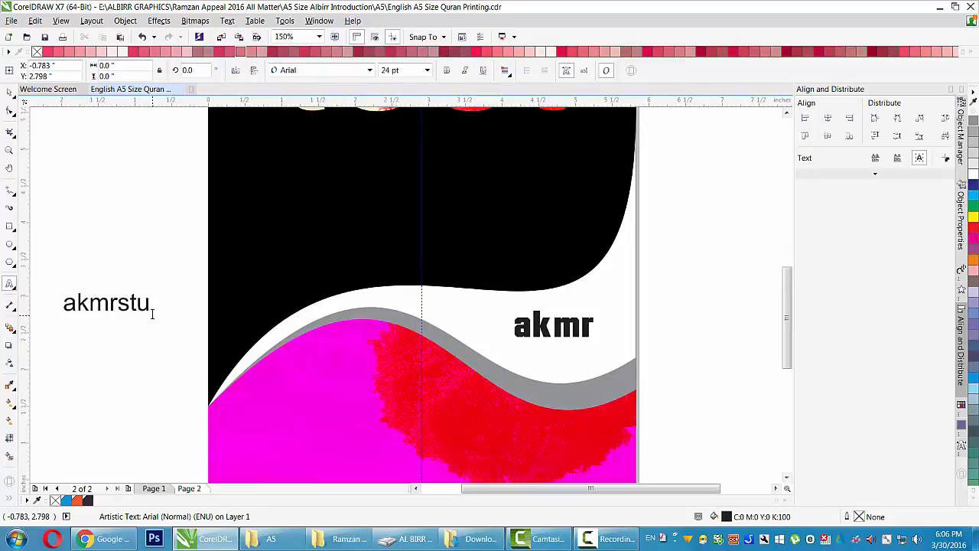
type("@gmail.com")
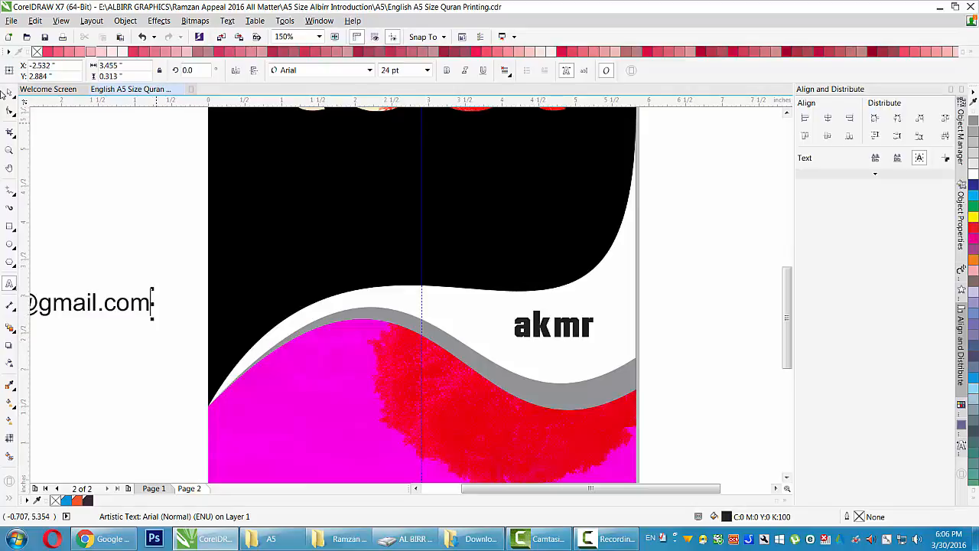
left_click(5, 92)
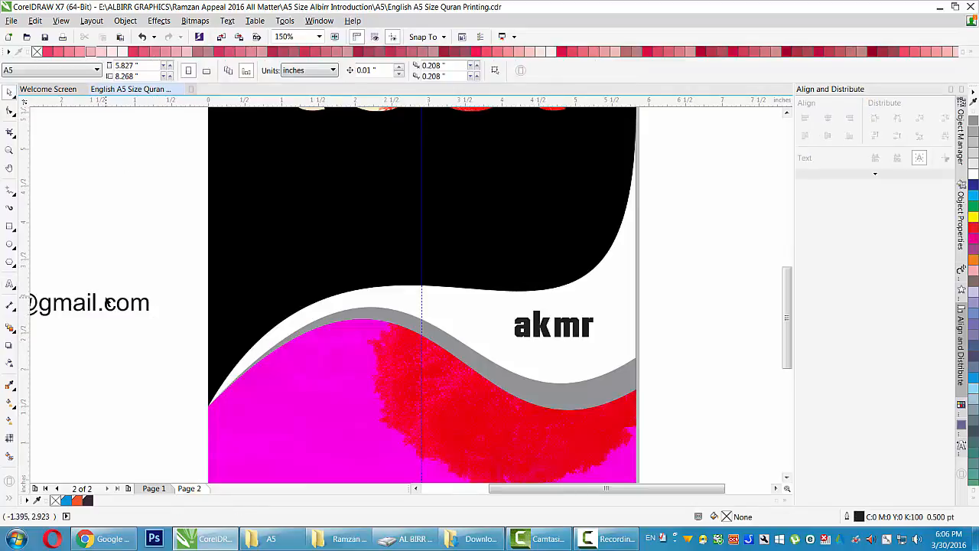
left_click_drag(120, 322, 621, 373)
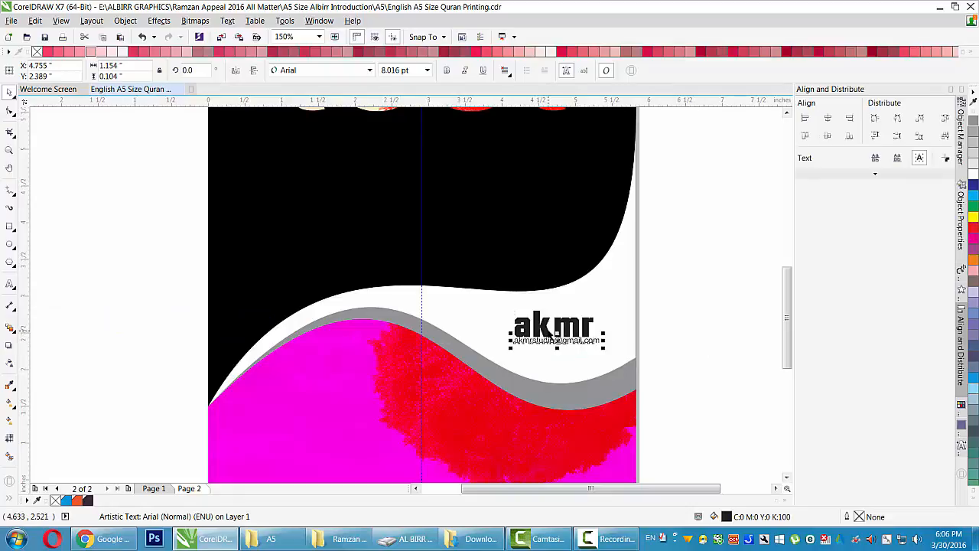
Move the e-mail line slightly below "akmr" and narrow it to match that word's width.
scroll(578, 352, "up", 2)
left_click(581, 324)
scroll(581, 351, "down", 1)
scroll(583, 350, "up", 1)
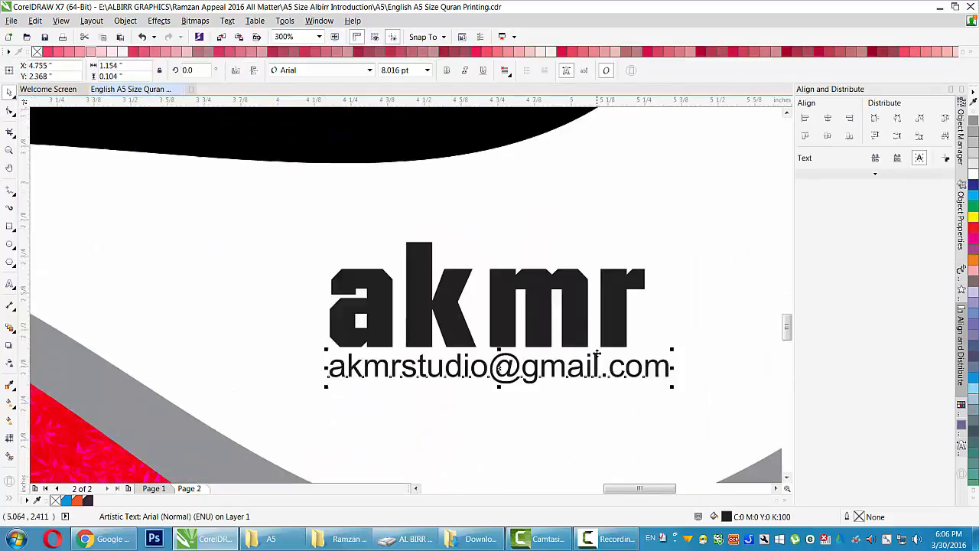
left_click(607, 393)
scroll(505, 375, "down", 3)
Adjust the position of "akmr" and its e-mail line on the white wave, and fill "akmr" with red.
left_click(498, 369)
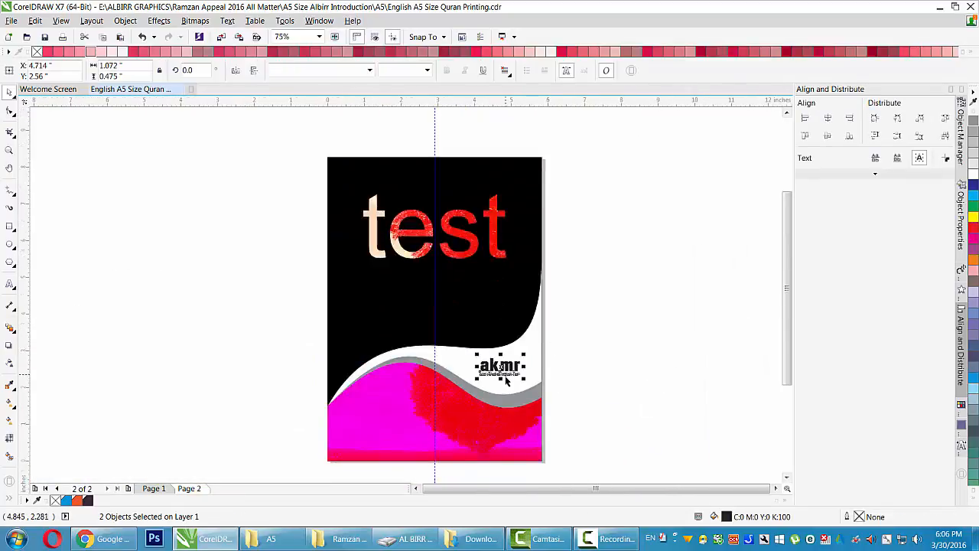
scroll(495, 356, "up", 1)
mouse_move(539, 377)
left_mouse_down()
mouse_move(563, 388)
mouse_move(548, 375)
left_mouse_up()
left_click(494, 353)
left_click(973, 228)
left_click(630, 313)
Add a page-sized rectangle around the design and set its outline width to 24 pt.
scroll(612, 350, "down", 4)
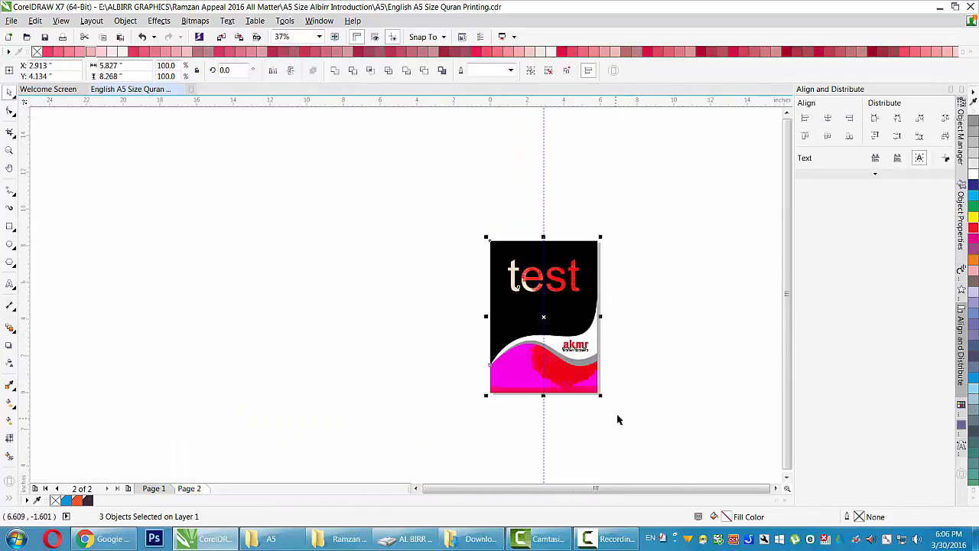
double_click(9, 227)
scroll(598, 298, "up", 1)
scroll(467, 170, "down", 1)
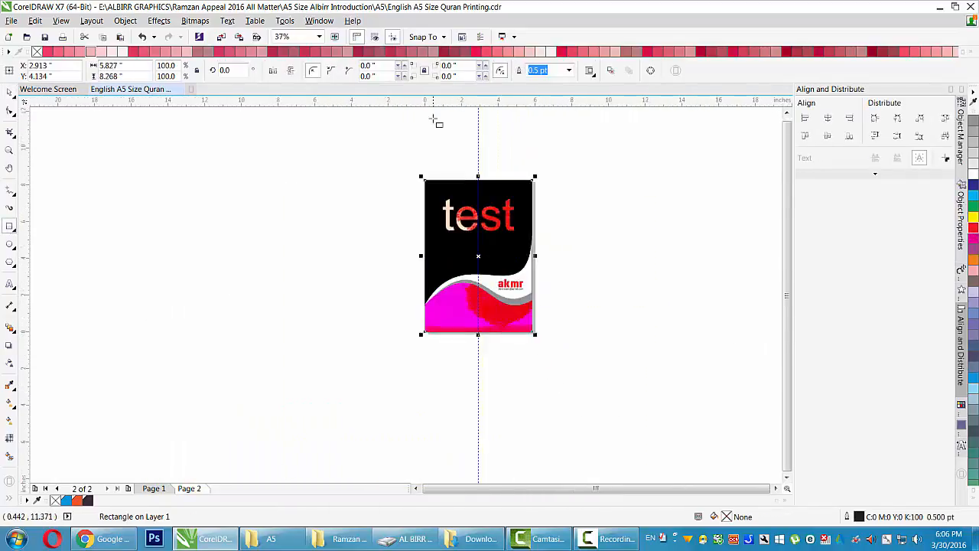
left_click(570, 70)
left_click(541, 216)
scroll(498, 250, "up", 2)
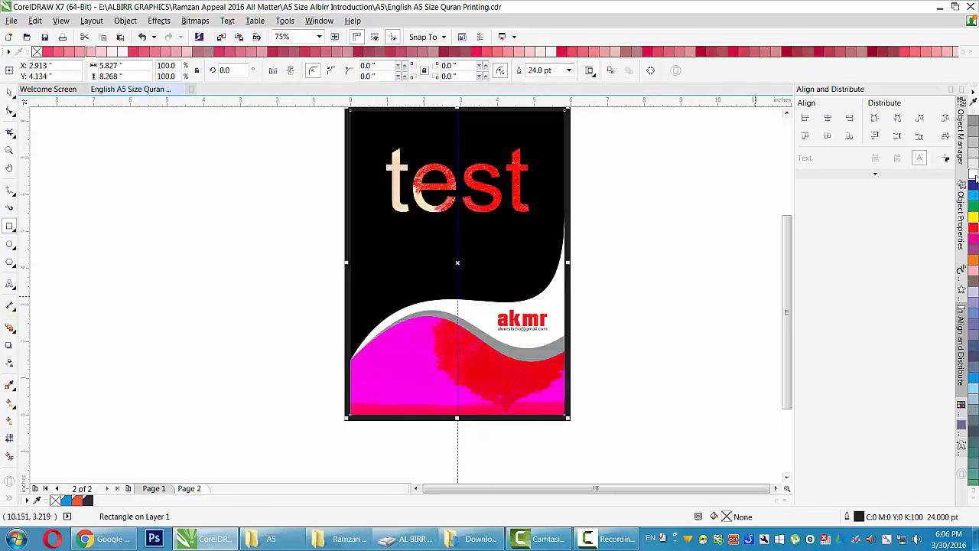
Color the border rectangle's outline orange (C0 M60 Y100 K0).
right_click(974, 261)
scroll(653, 334, "down", 1)
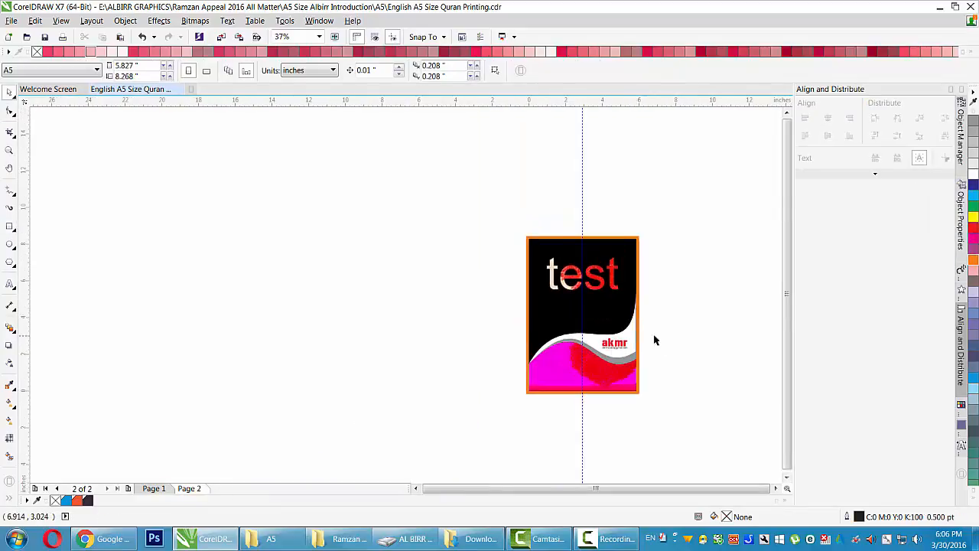
scroll(632, 309, "up", 1)
Widen the orange border rectangle's outline to 50 pt.
left_click(537, 115)
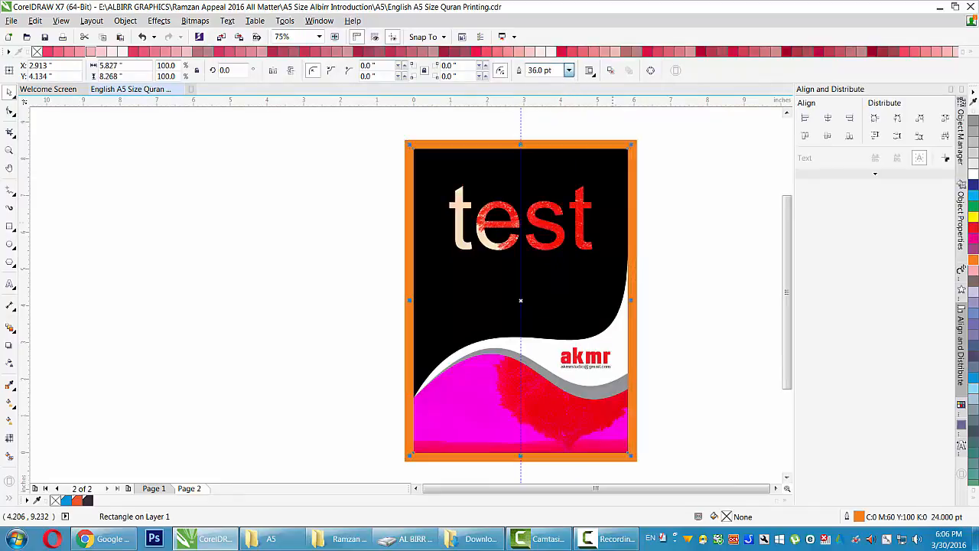
key("F12")
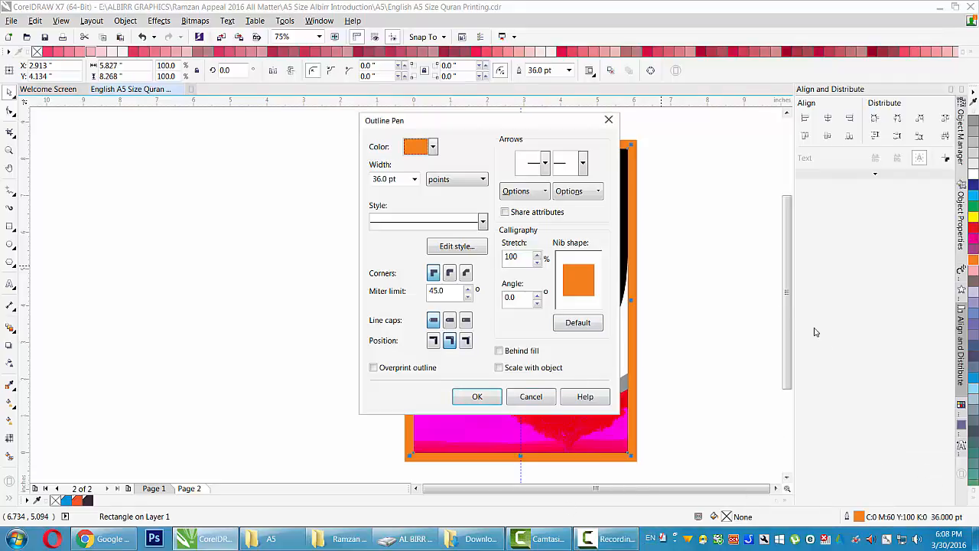
left_click(488, 395)
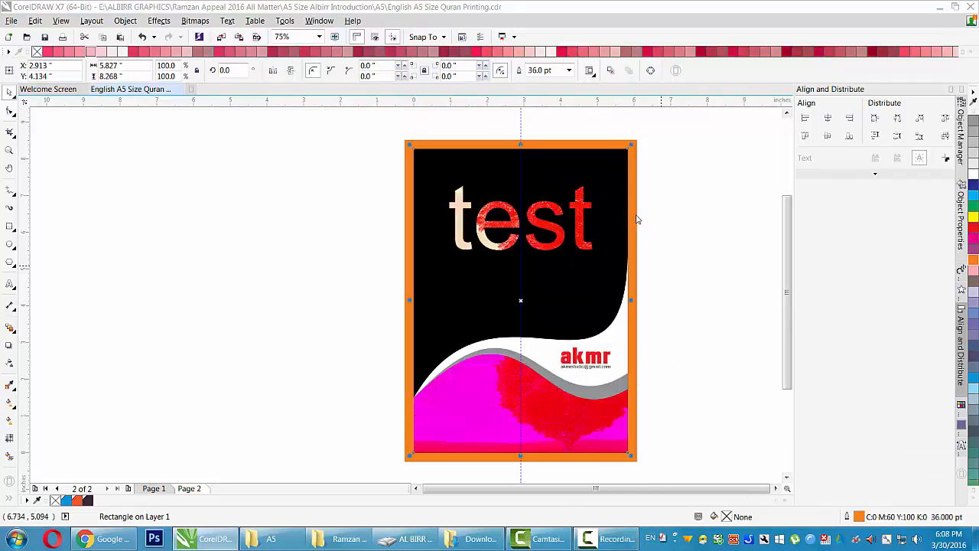
key("F12")
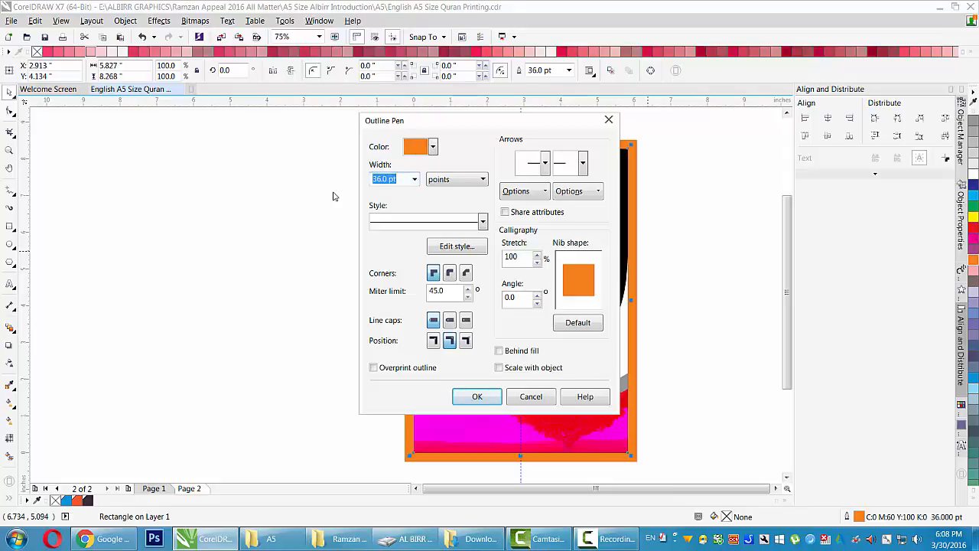
type("50")
key("Return")
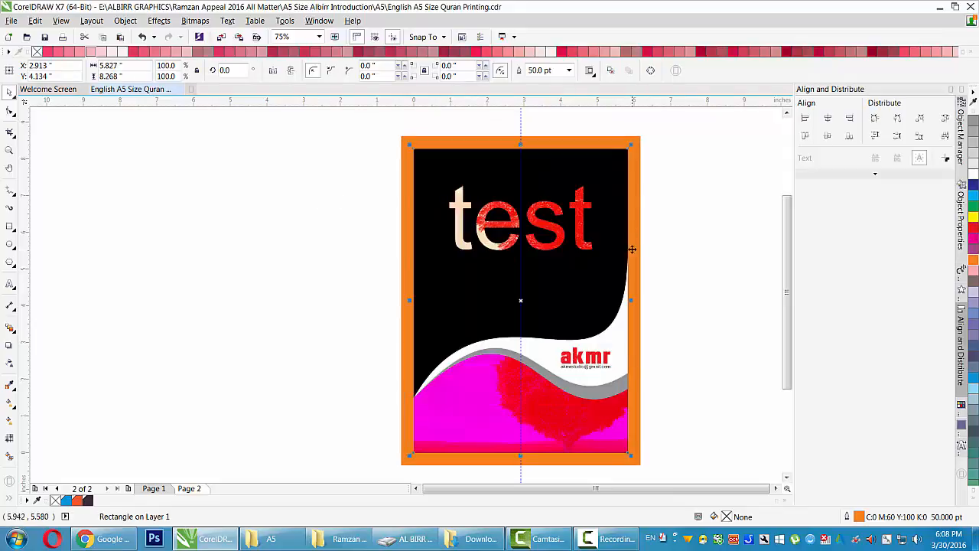
Convert the border's outline to an object and scale it proportionally about its centre to about 6.57 × 9.03 inches.
key("ctrl+shift+q")
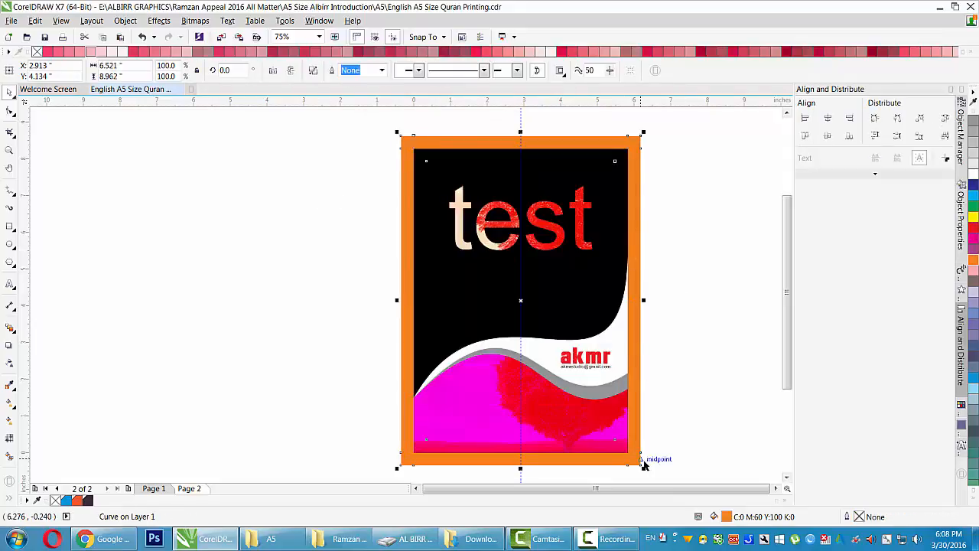
left_click_drag(637, 464, 633, 456)
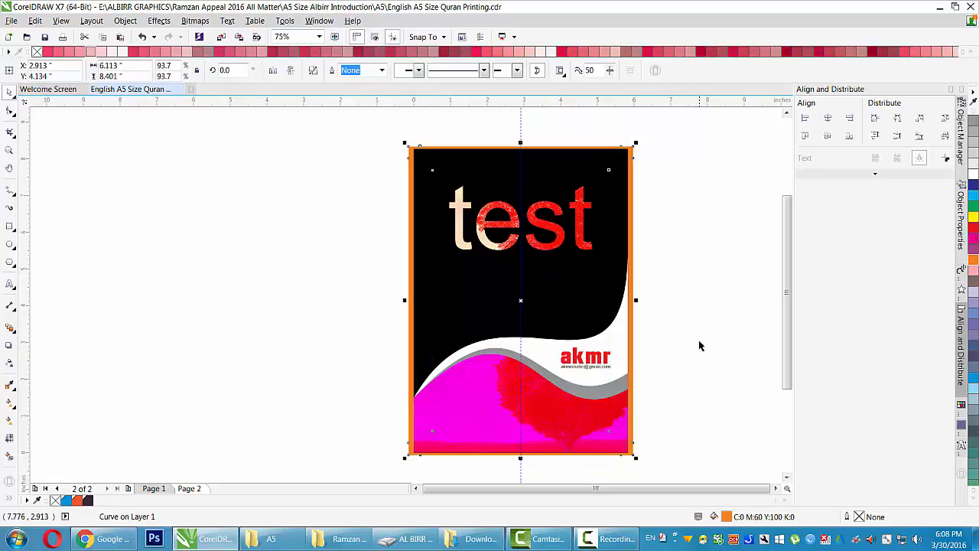
scroll(628, 363, "down", 1)
scroll(632, 426, "up", 1)
left_click_drag(628, 391, 639, 408)
scroll(607, 369, "down", 2)
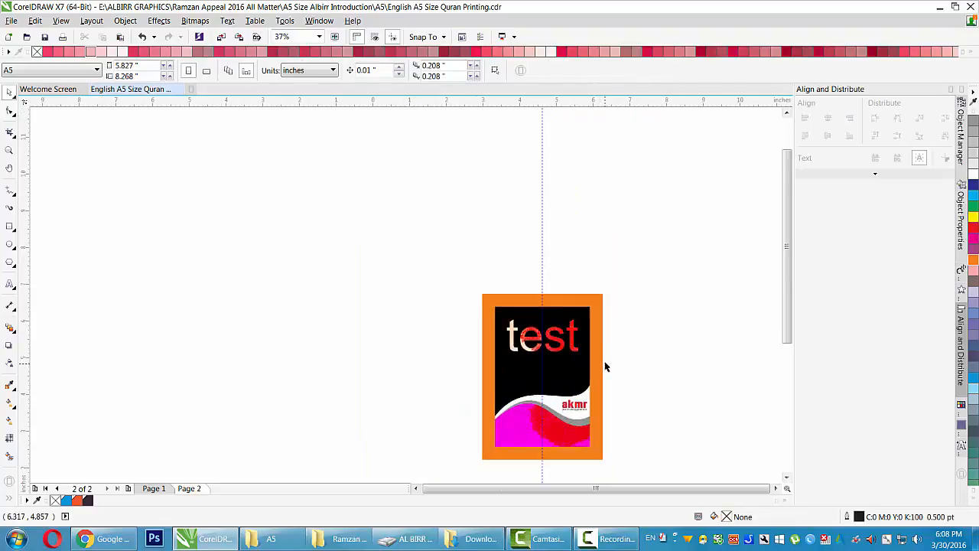
scroll(606, 229, "up", 1)
Open the contents of the magenta wave's PowerClip to copy the heart tree picture.
left_click(563, 305, "ctrl")
left_click(616, 312)
left_click(565, 306)
right_click(564, 306)
left_click(549, 354)
left_click(564, 322, "ctrl")
left_click(564, 322, "ctrl")
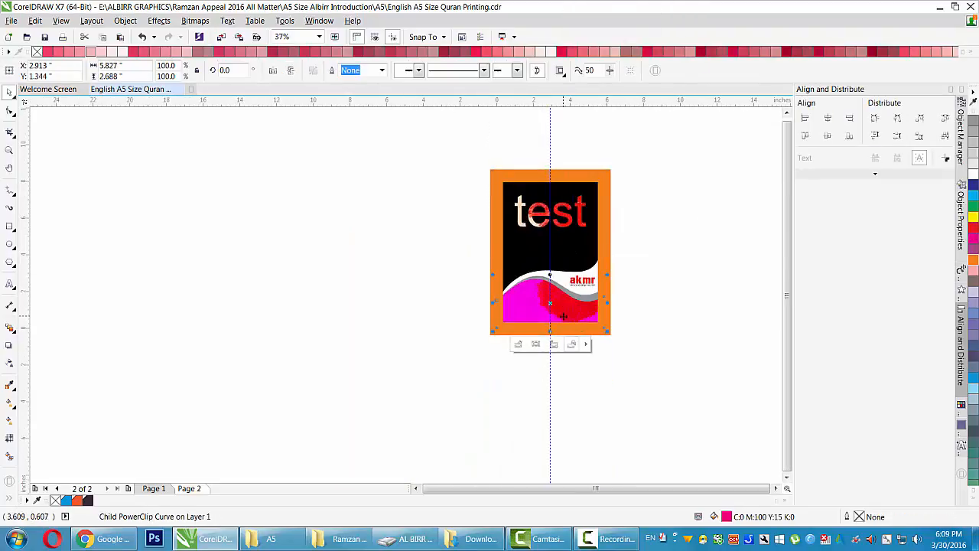
right_click(564, 307)
left_click(618, 214)
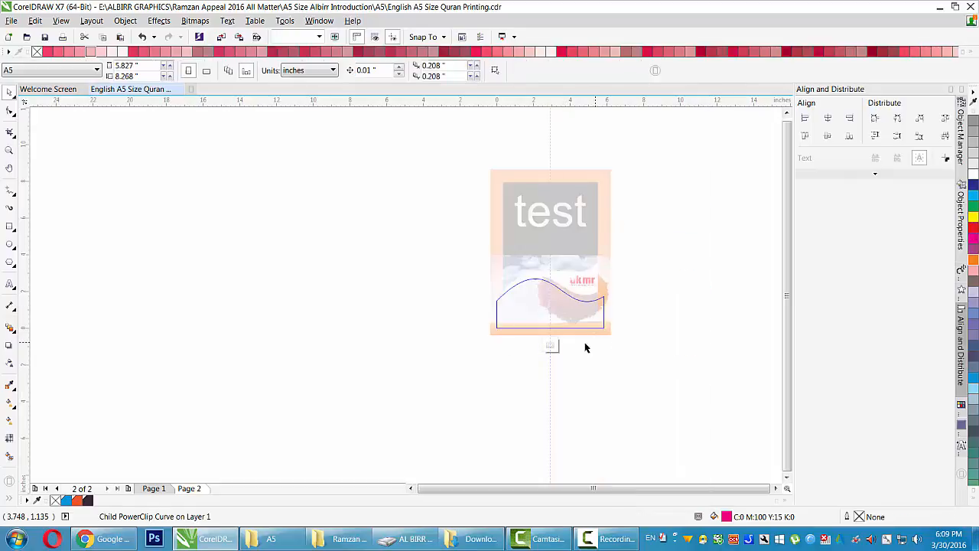
Paste the tree picture inside the orange border frame and place a second copy above it to fill the border.
left_click(666, 307, "ctrl")
key("ctrl+v")
left_click(666, 307)
left_click_drag(601, 277, 605, 166)
right_click(614, 171)
left_click(635, 179)
left_click(611, 251)
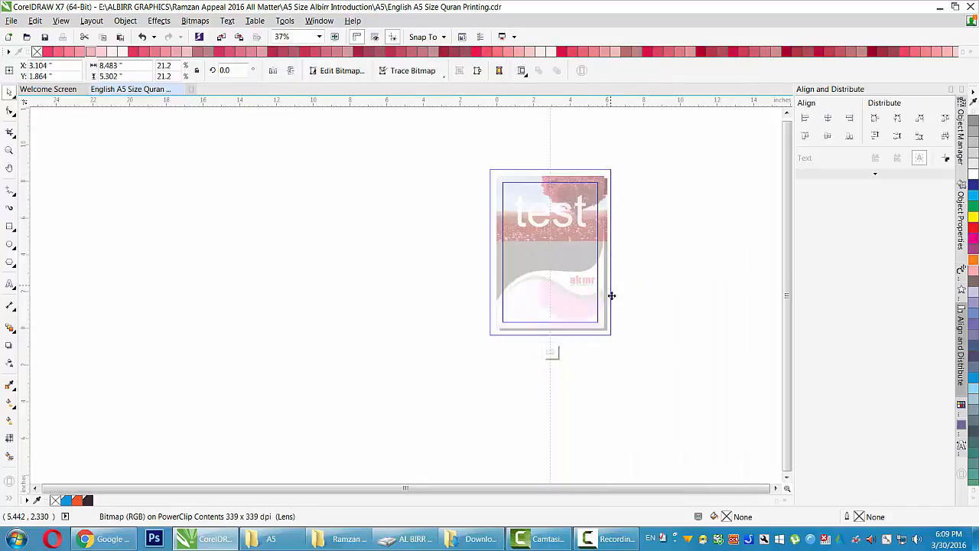
left_click(697, 244)
key("shift+F4")
left_click(432, 358, "ctrl")
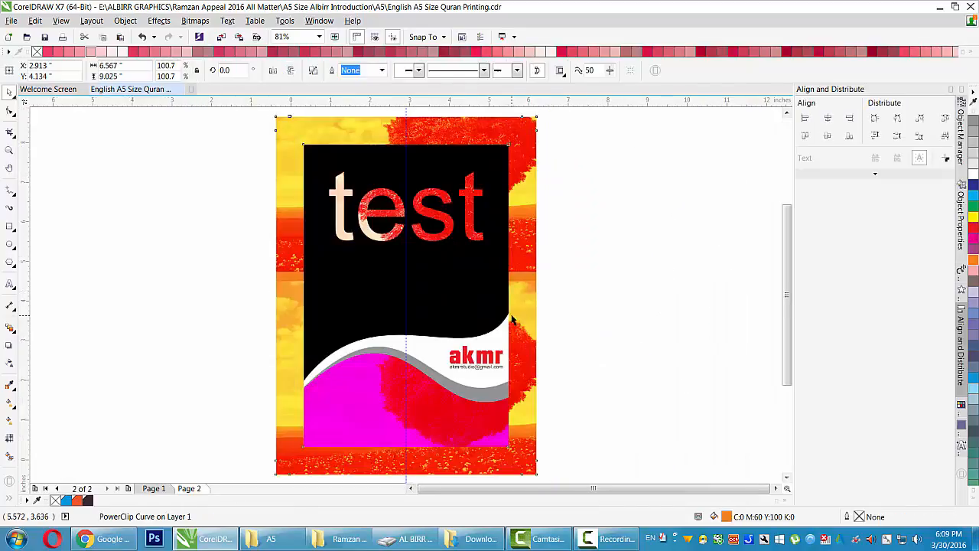
Adjust the arrangement of the two tree pictures inside the border frame.
left_click(498, 321)
left_click_drag(507, 274, 610, 406)
key("Escape")
left_click(553, 299, "ctrl")
left_click(610, 344)
left_click(565, 374, "ctrl")
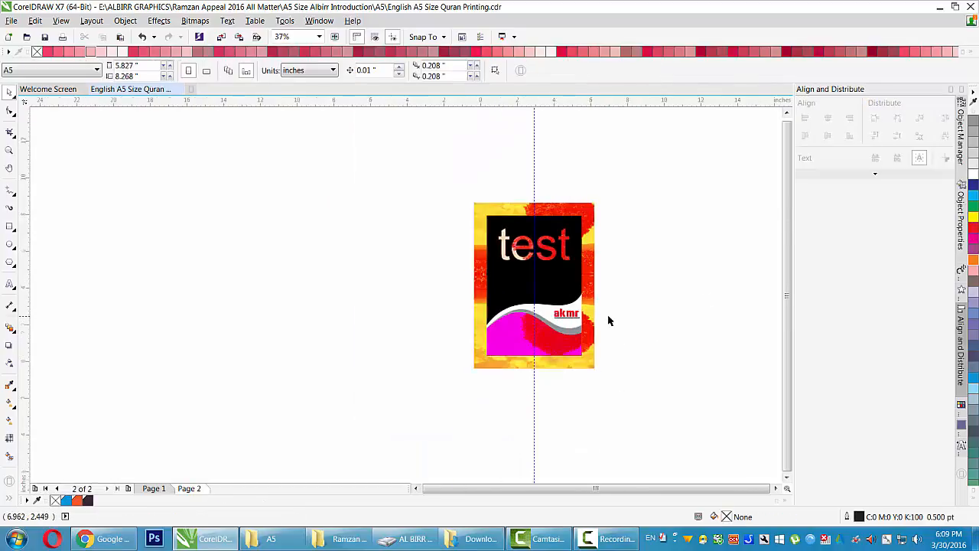
Add a thick white outline to the picture-filled border.
scroll(608, 321, "up", 2)
left_click(593, 156)
left_click(382, 70)
left_click(360, 195)
key("ctrl+z")
scroll(612, 268, "down", 2)
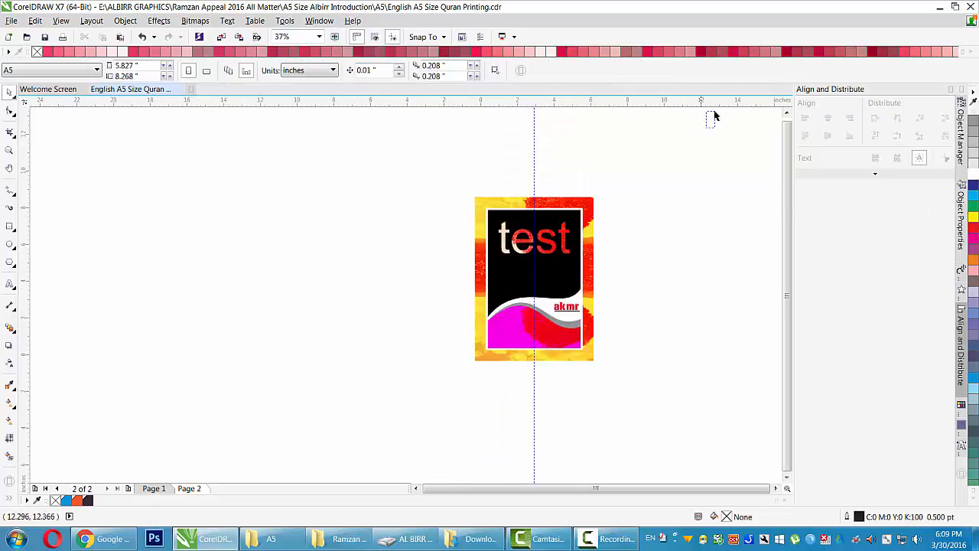
Add a page-sized rectangle behind the design and fill it with black (C100 M100 Y100 K100).
key("ctrl+a")
key("Escape")
double_click(9, 226)
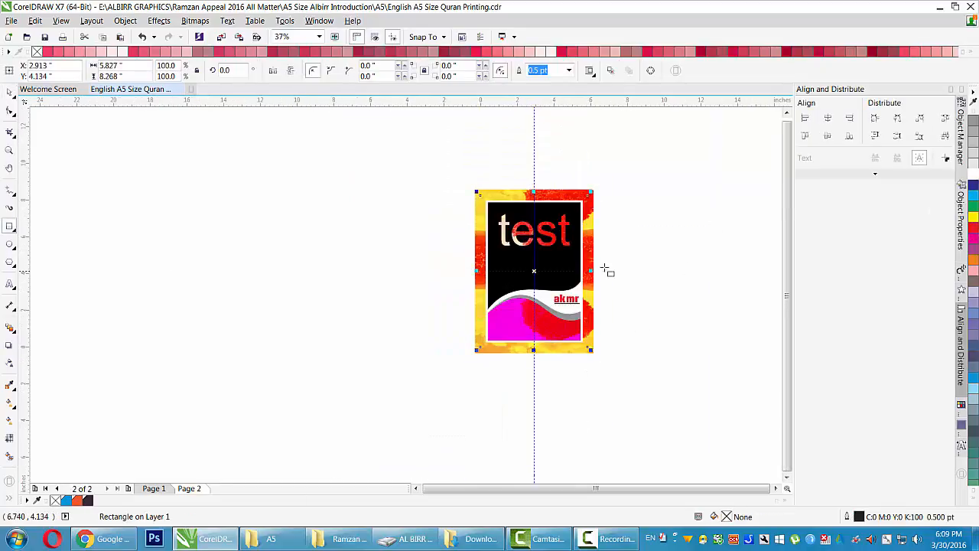
left_click(975, 490)
left_click(973, 474)
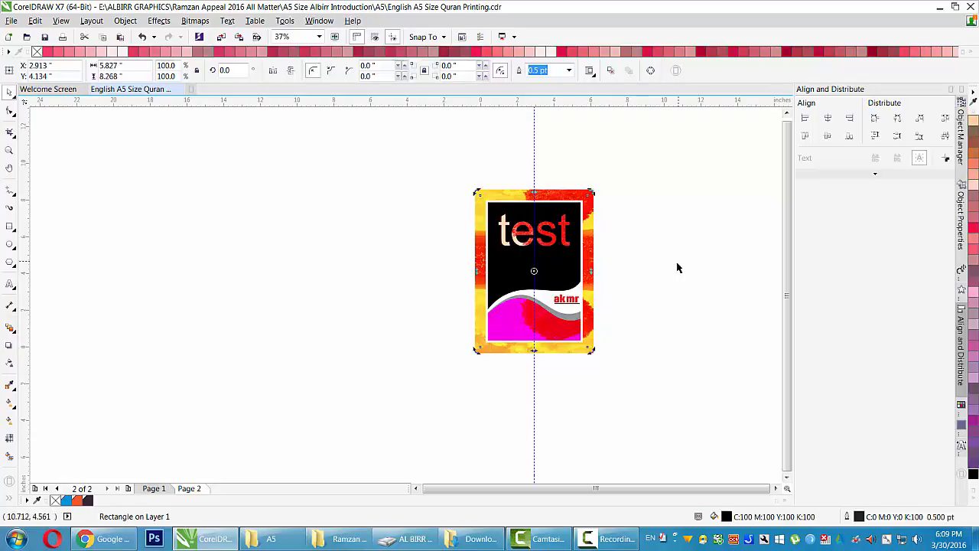
Scale the picture border and the design together down around their centre to fit inside the black background rectangle.
key("Tab")
left_click_drag(591, 350, 579, 333)
key("Escape")
key("ctrl+a")
left_click(580, 215)
key("shift+F2")
left_click_drag(513, 440, 523, 454)
key("Escape")
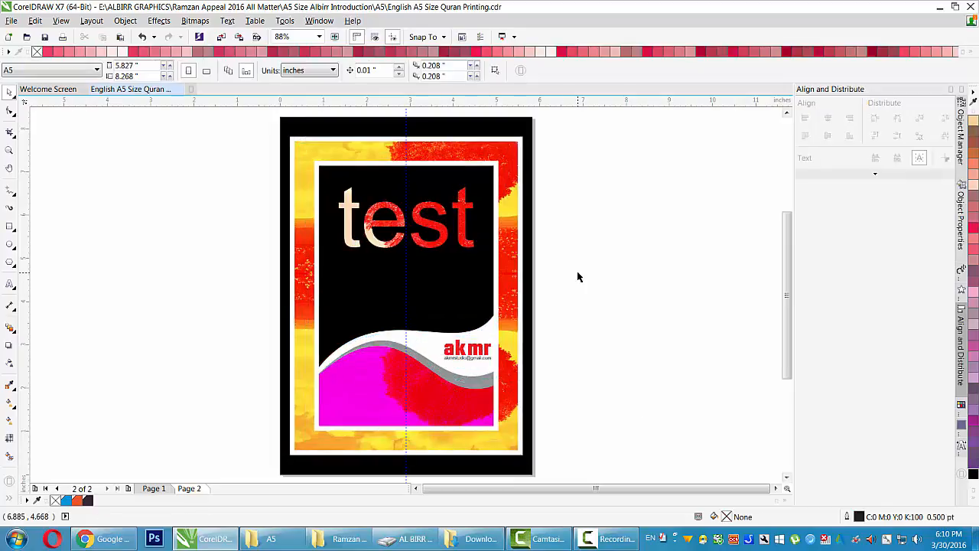
Save the drawing as "English A5 Size Quran Printing" in CDR format, version 17.0.
left_click(12, 21)
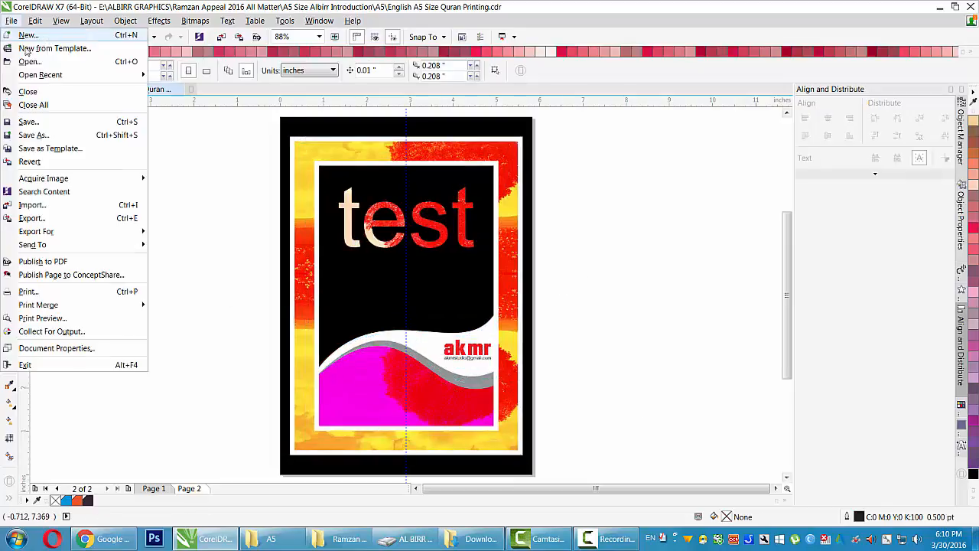
left_click(29, 124)
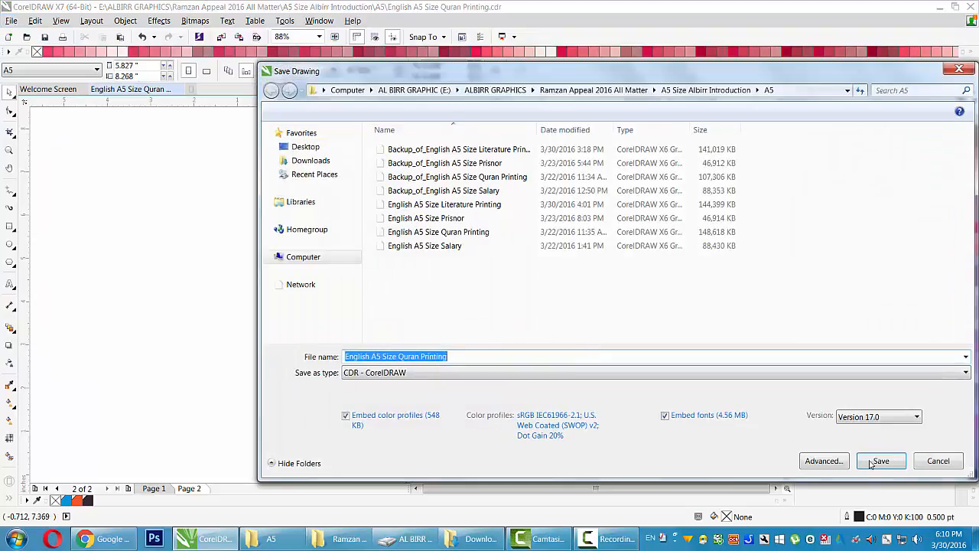
key("Return")
left_click(608, 538)
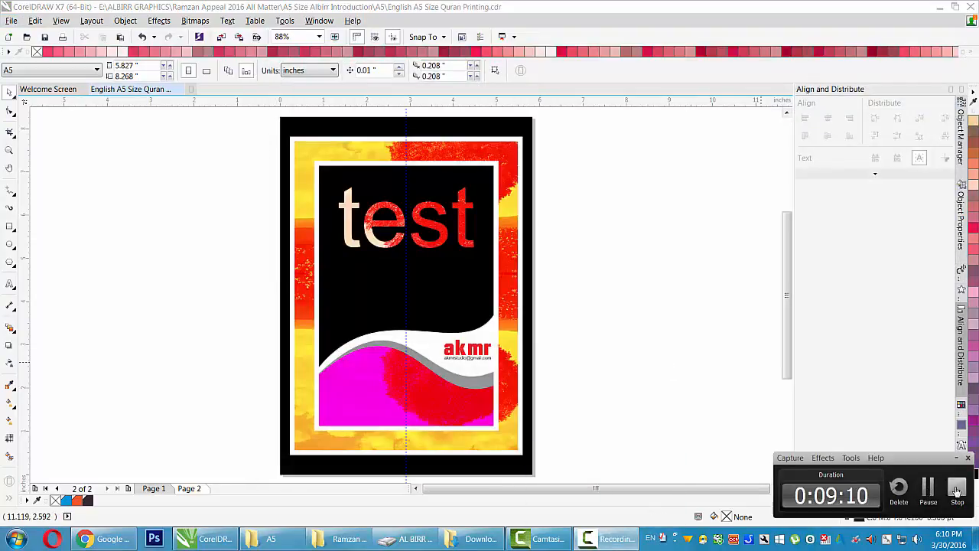